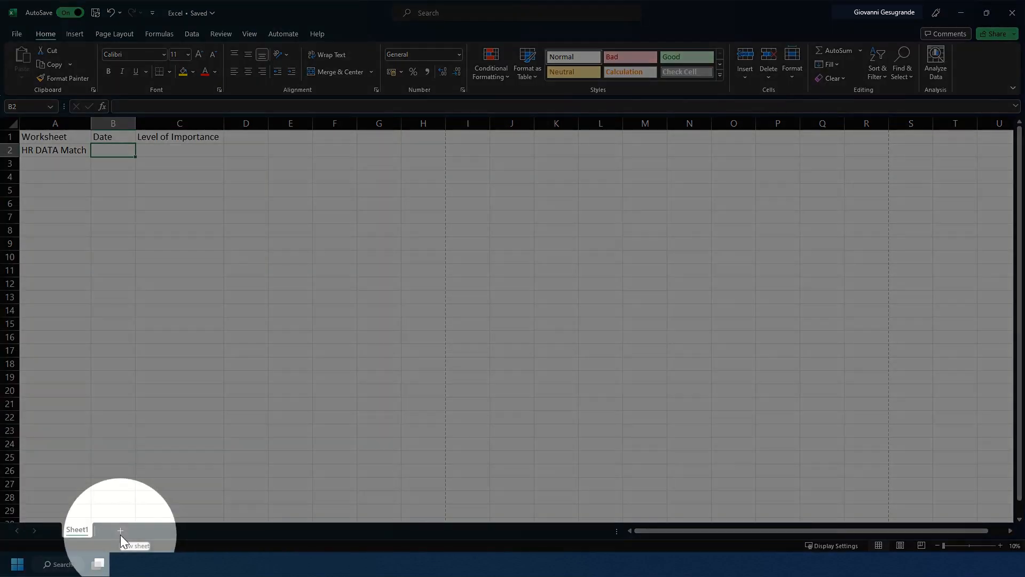
Add new blank worksheets to the workbook until the tabs reach Sheet26
left_click(120, 532)
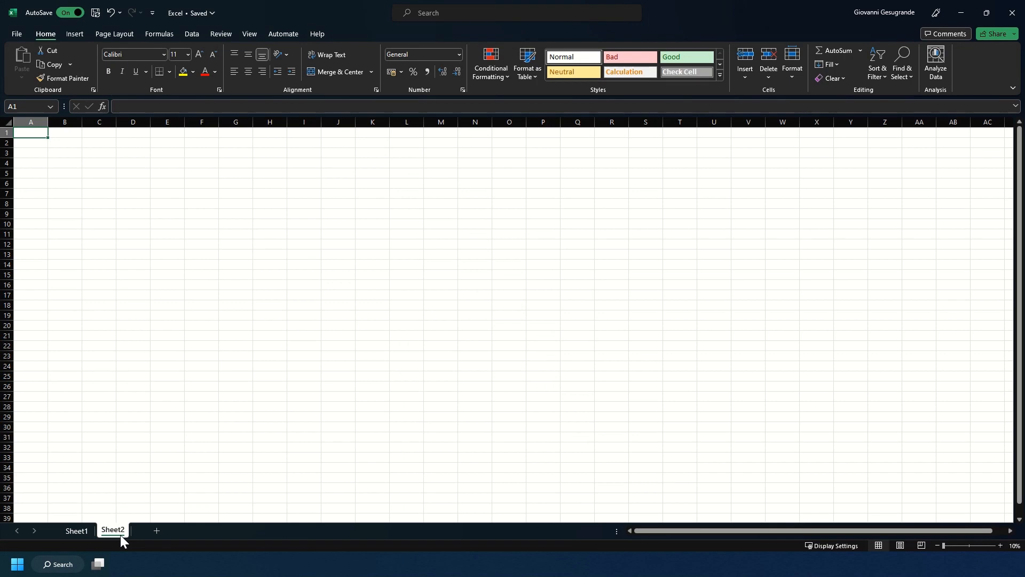
key("shift+F11")
key("shift+F11")
key("shift+F11")
key("shift+F11")
key("shift+F11")
key("shift+F11")
key("shift+F11")
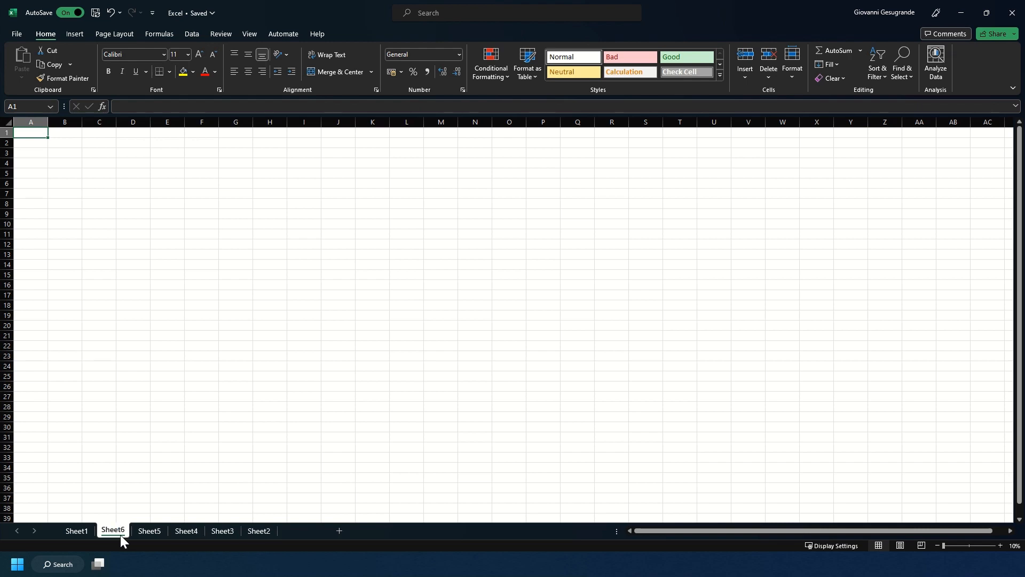
key("shift+F11")
key("shift+F11")
key("shift+F11")
key("shift+F11")
key("shift+F11")
key("shift+F11")
key("shift+F11")
key("shift+F11")
key("shift+F11")
key("shift+F11")
key("shift+F11")
key("shift+F11")
key("shift+F11")
key("shift+F11")
key("shift+F11")
key("shift+F11")
key("shift+F11")
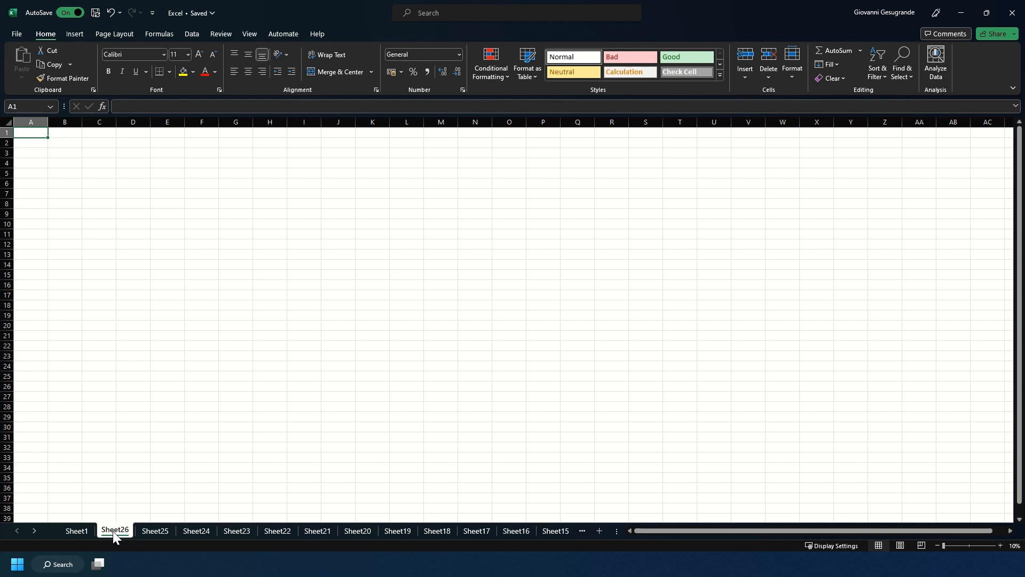
Delete the Sheet26 worksheet
right_click(113, 531)
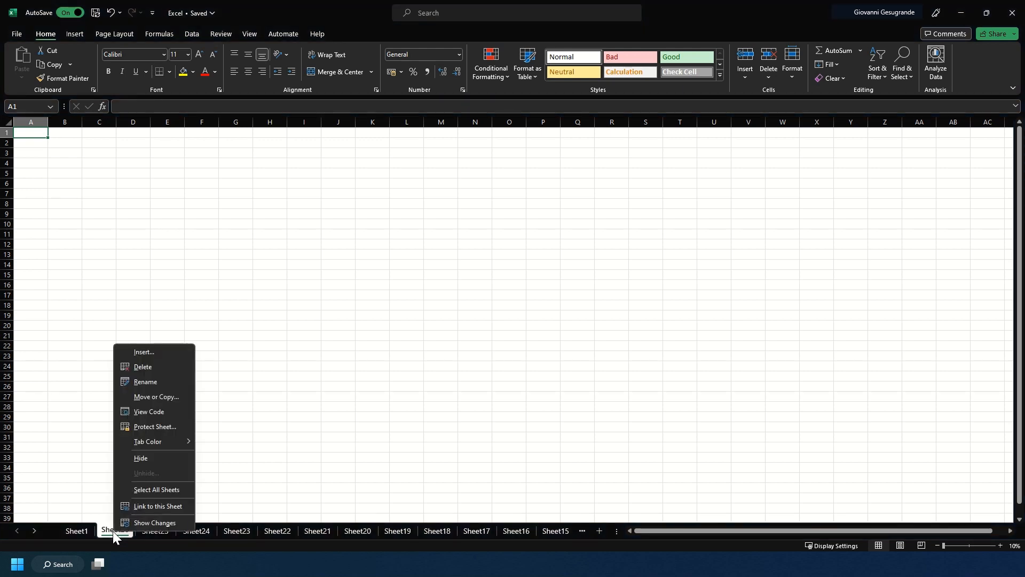
left_click(143, 367)
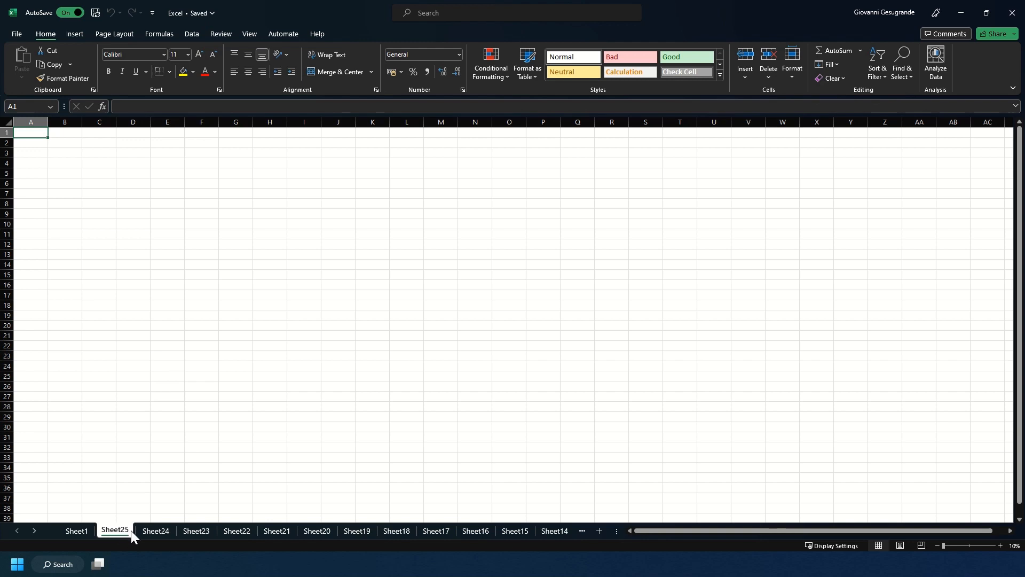
Group-select Sheet25, Sheet23, Sheet21, Sheet20, Sheet19, Sheet17 and Sheet16, and delete them together
left_click(187, 531, "ctrl")
left_click(286, 532, "ctrl")
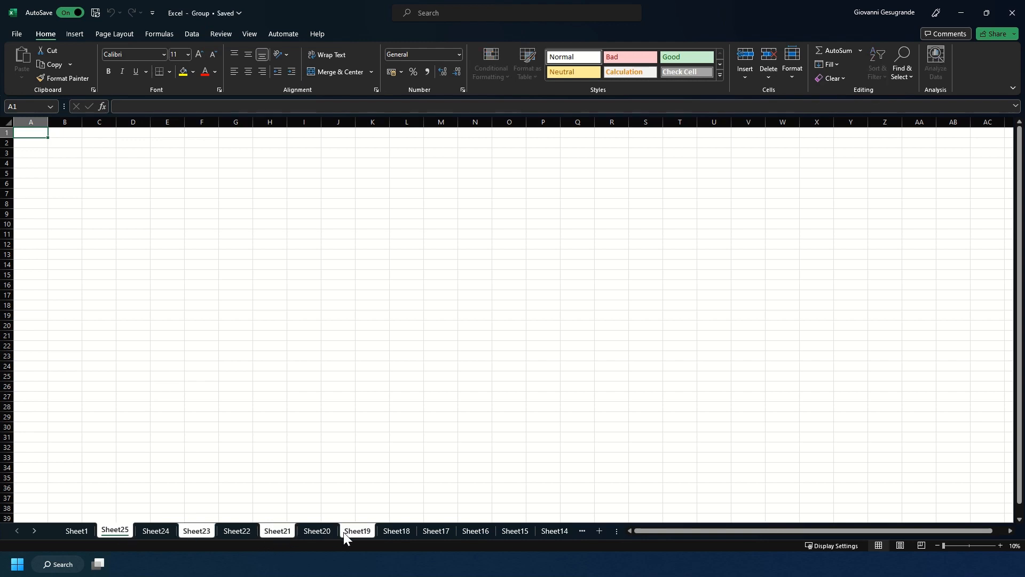
left_click(437, 532, "ctrl")
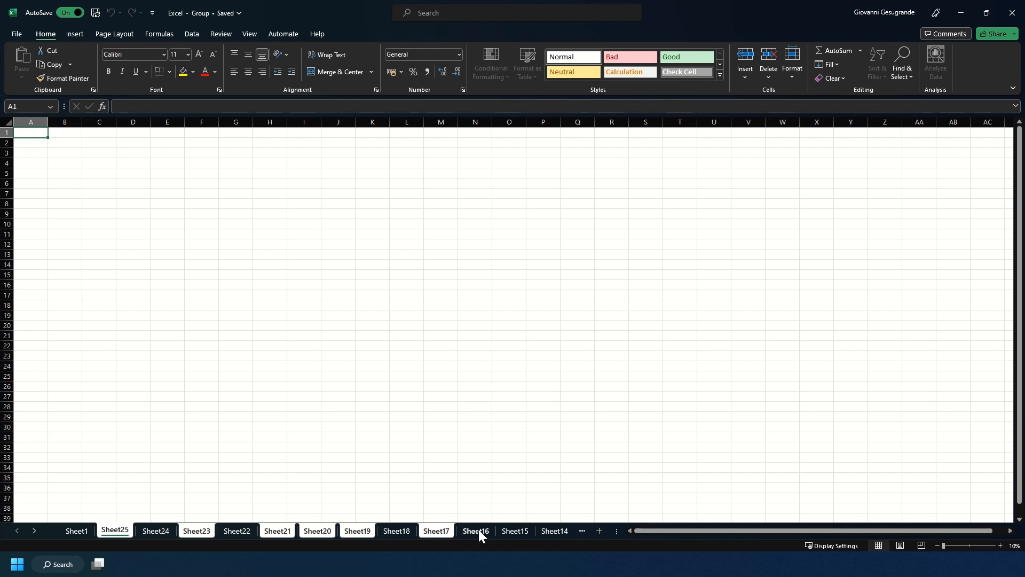
right_click(480, 529)
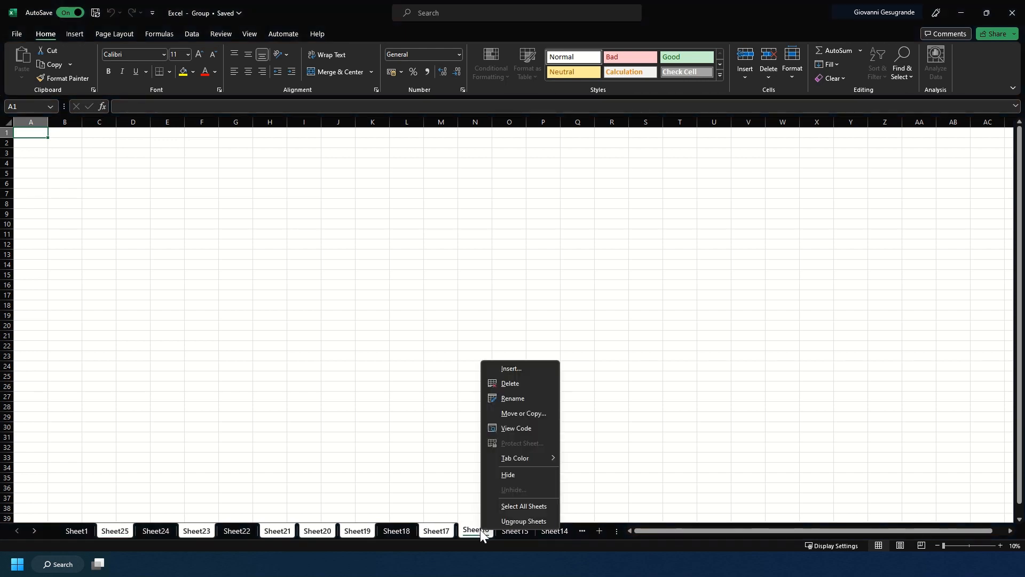
left_click(493, 383)
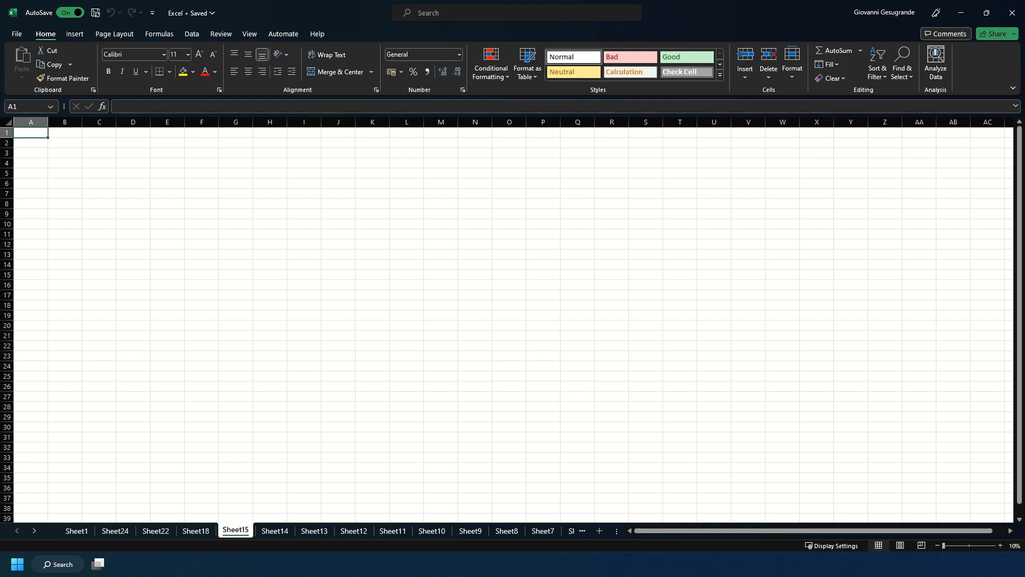
Rename Sheet18 as Test
right_click(206, 535)
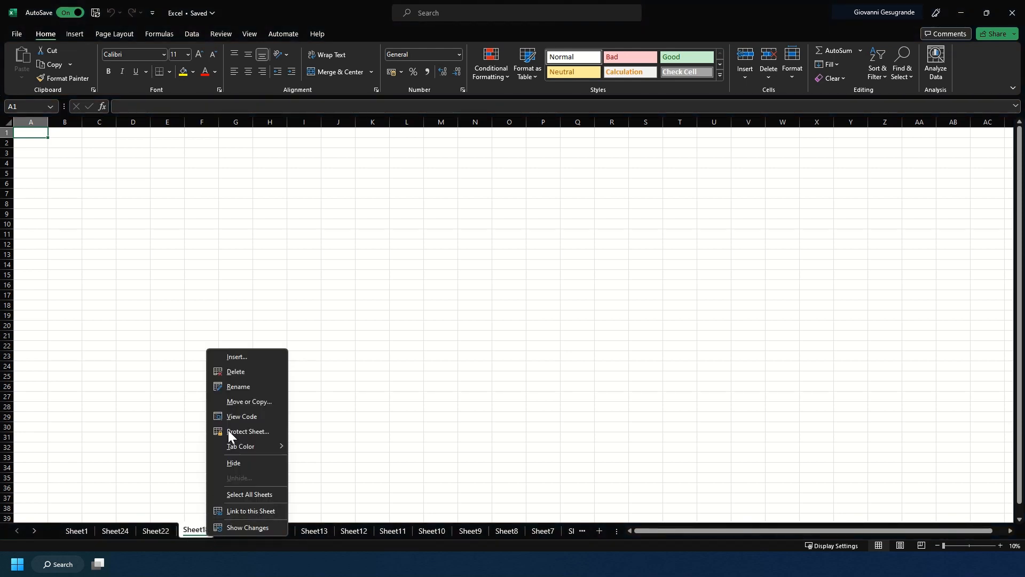
left_click(240, 385)
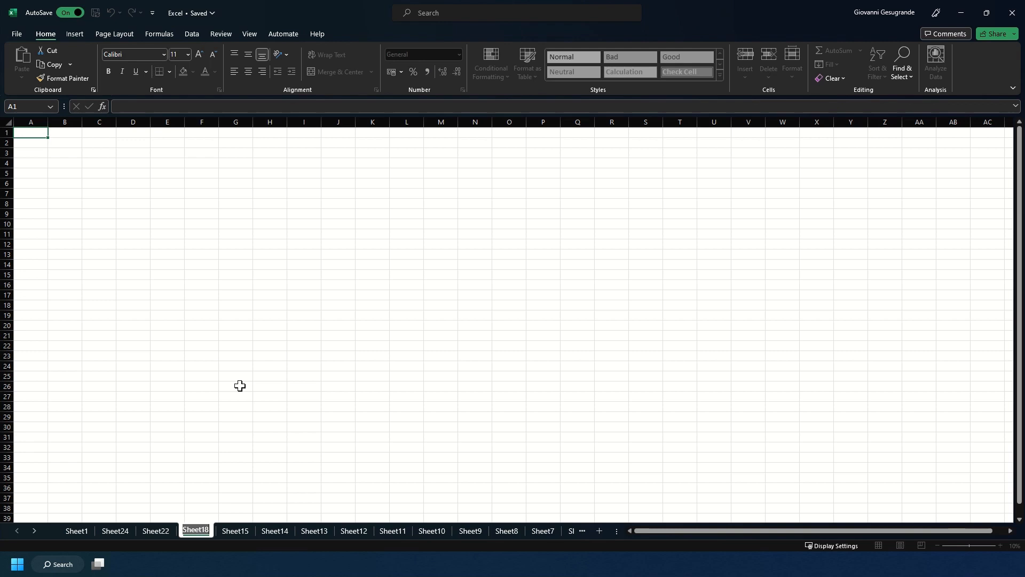
type("Test")
key("Return")
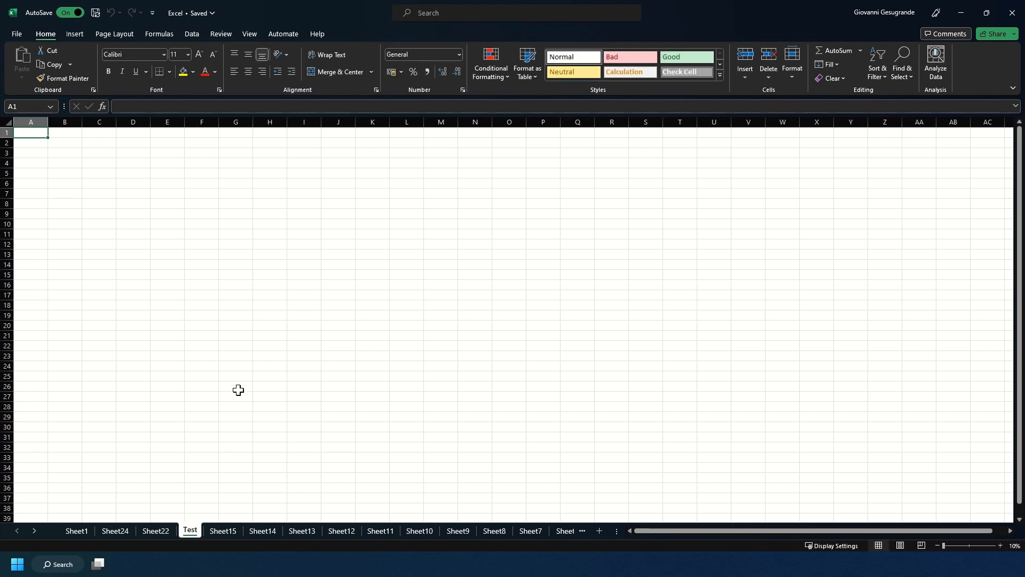
Rename Sheet15 as Sheet Rename
double_click(223, 533)
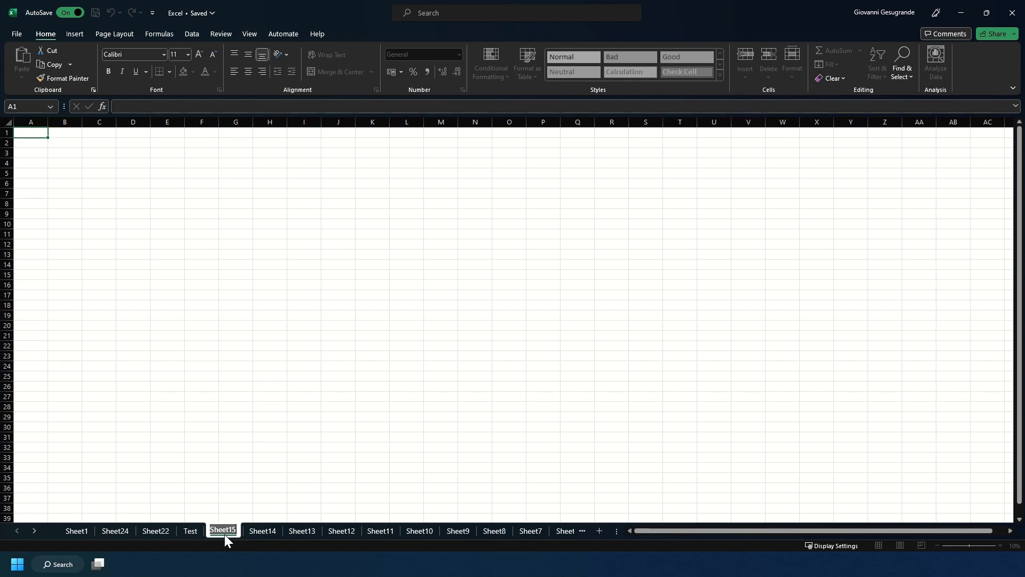
type("Sheet")
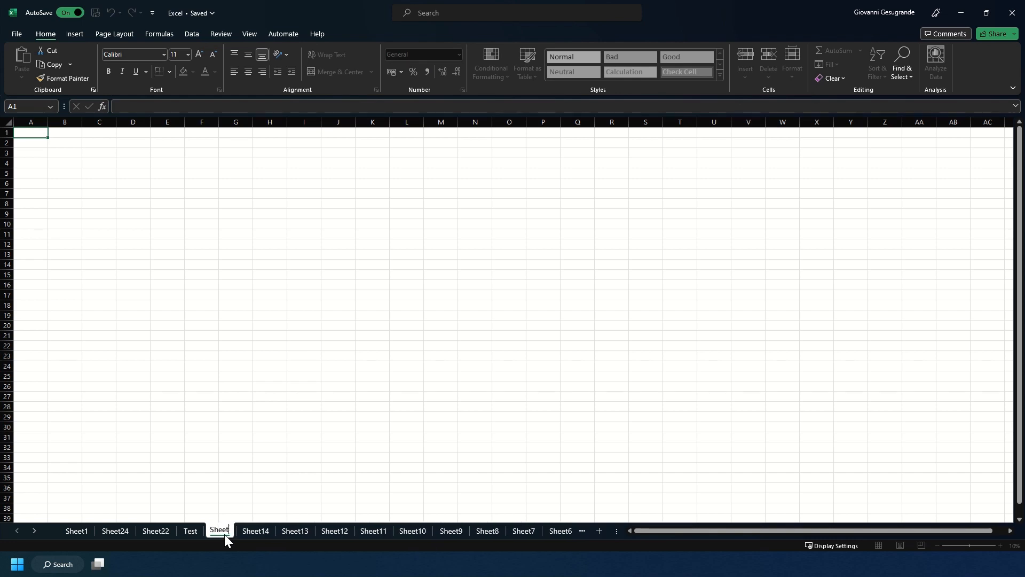
type(" Rename")
key("Return")
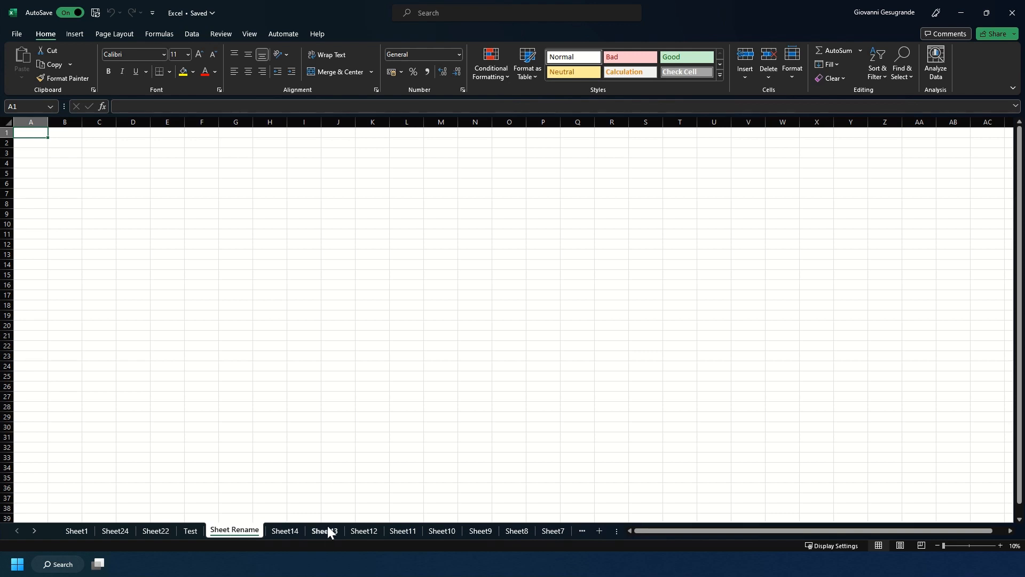
Set Sheet14's tab colour to orange
right_click(288, 531)
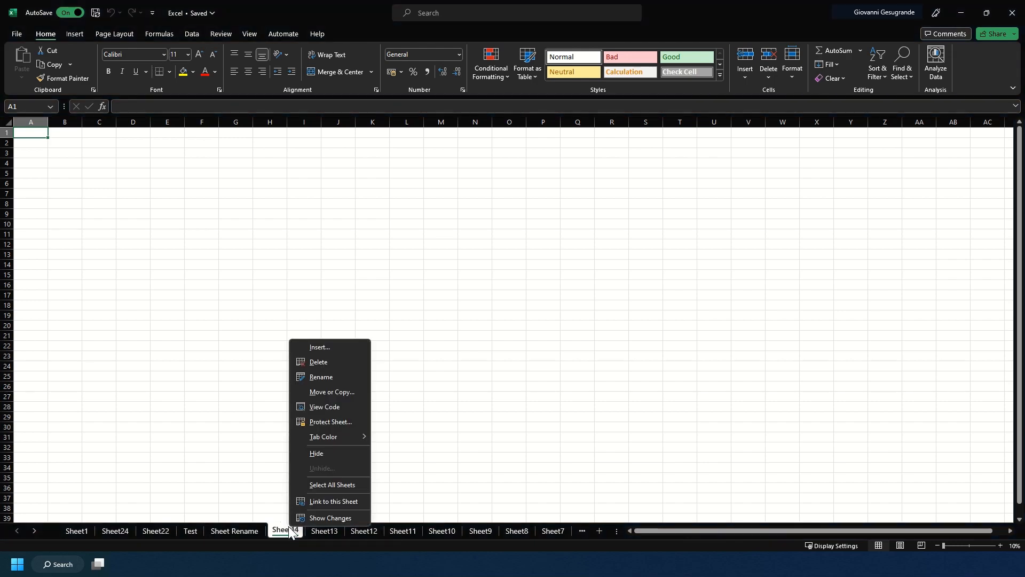
mouse_move(353, 432)
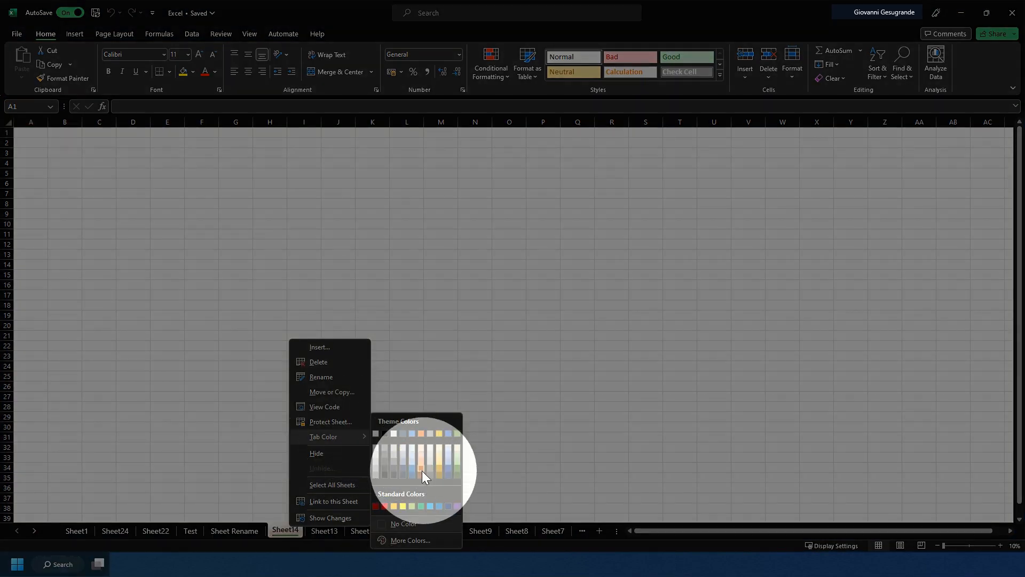
left_click(421, 470)
left_click(338, 527)
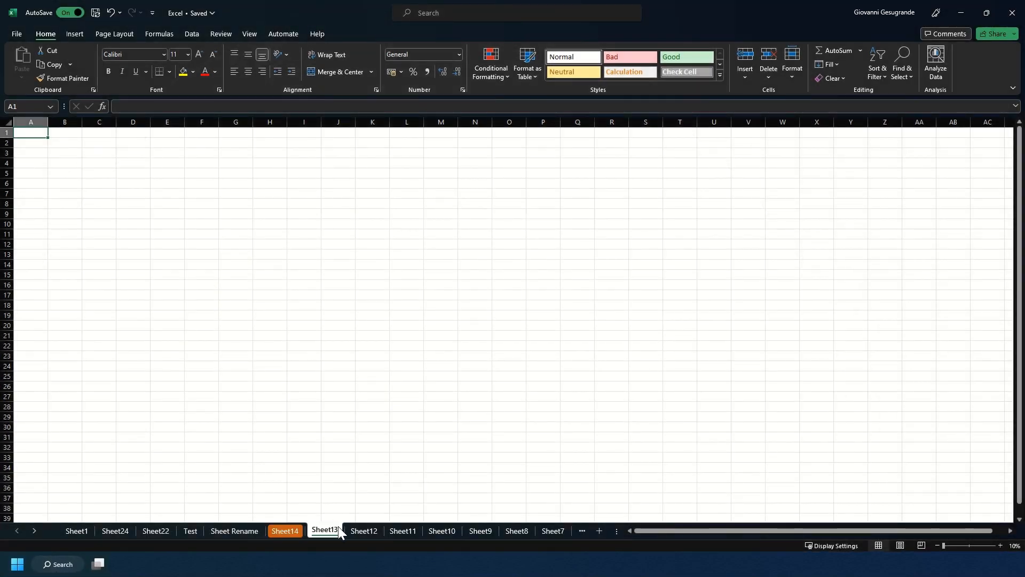
Move Sheet1 out of Excel.xlsx into a new workbook
left_click(364, 530)
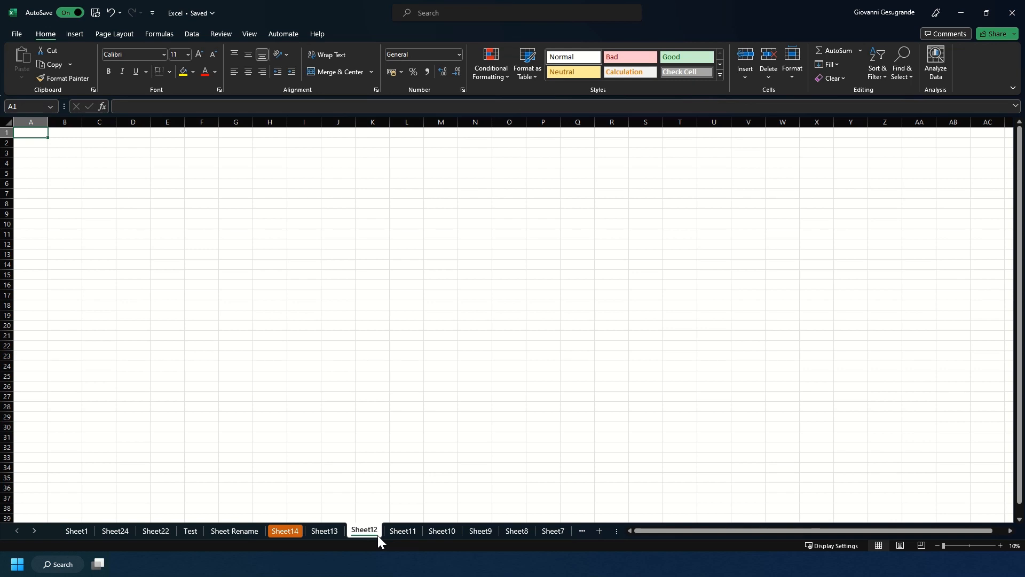
left_click(82, 532)
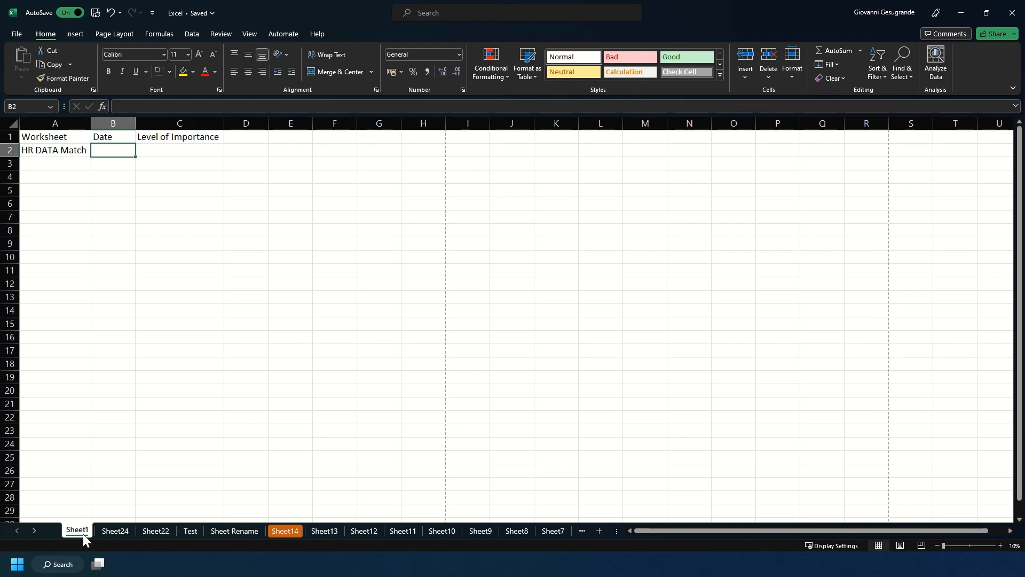
right_click(82, 533)
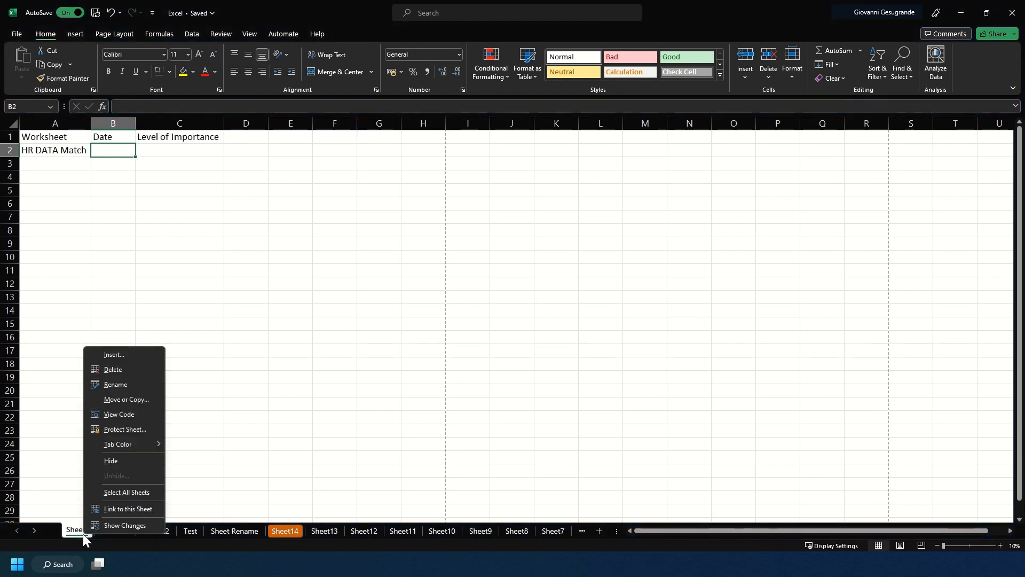
left_click(137, 399)
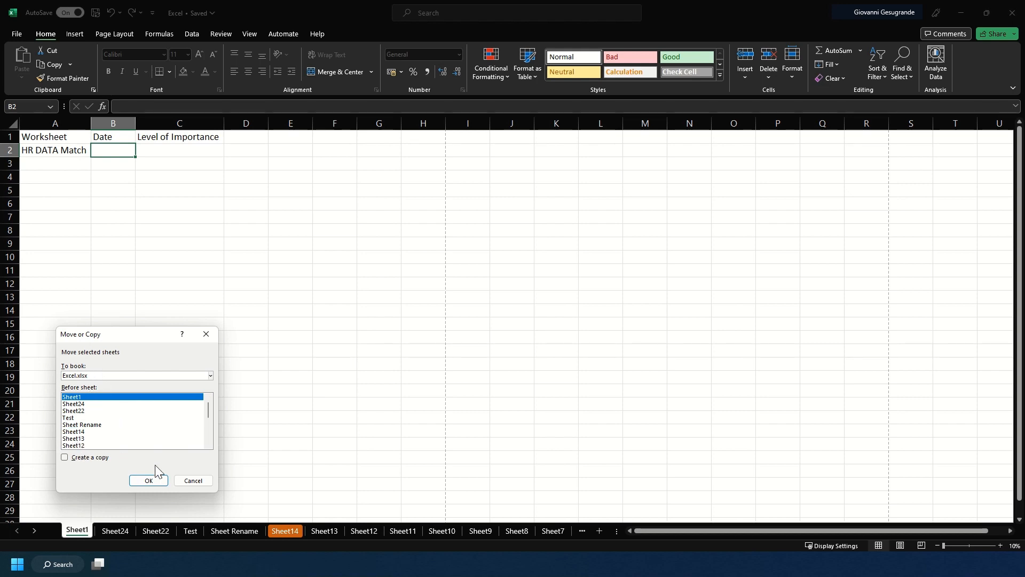
left_click(89, 374)
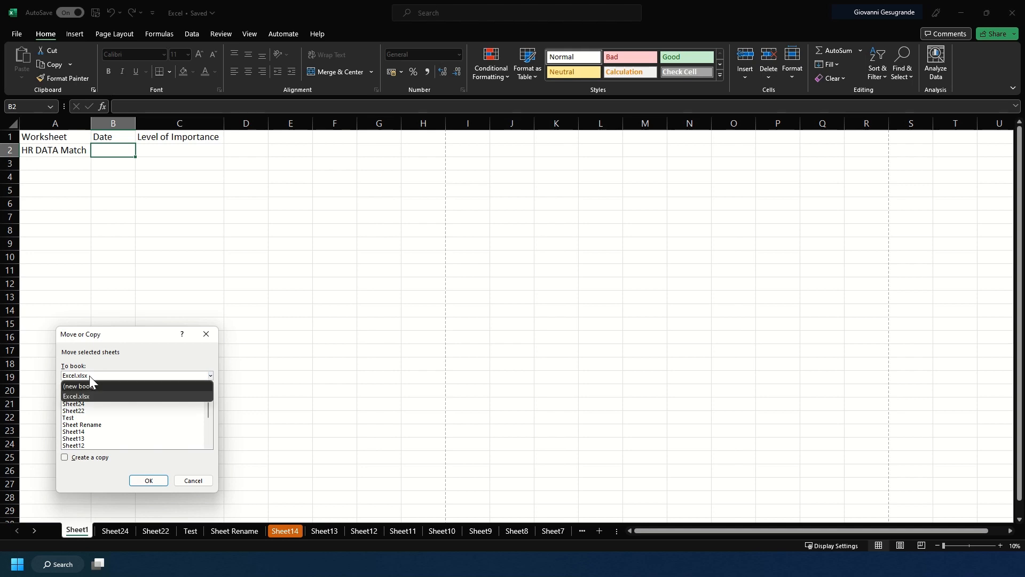
left_click(92, 383)
left_click(147, 480)
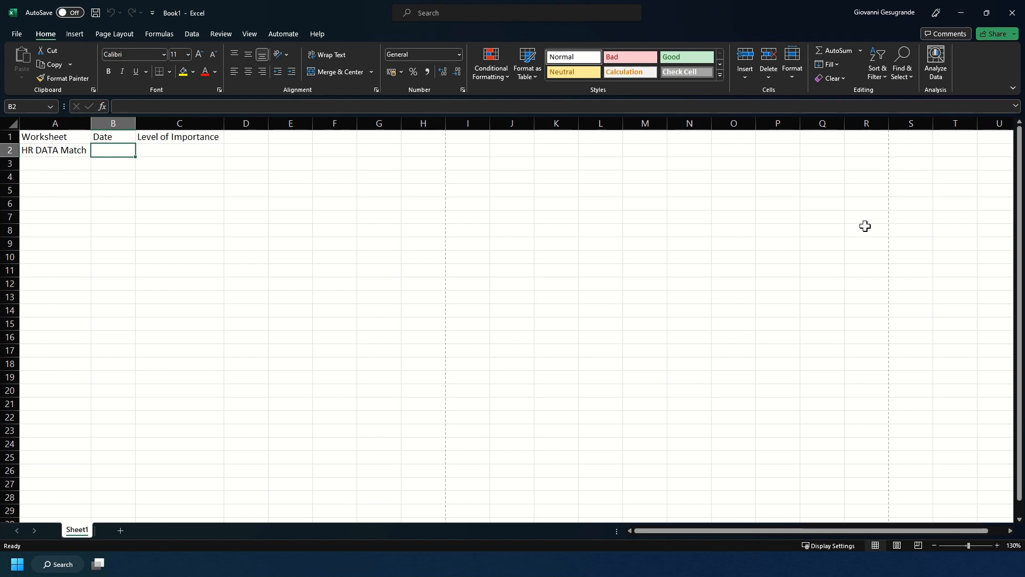
Move Sheet1 from the new workbook back into Excel.xlsx, placing it before Sheet24
key("alt+Tab")
left_click(546, 283)
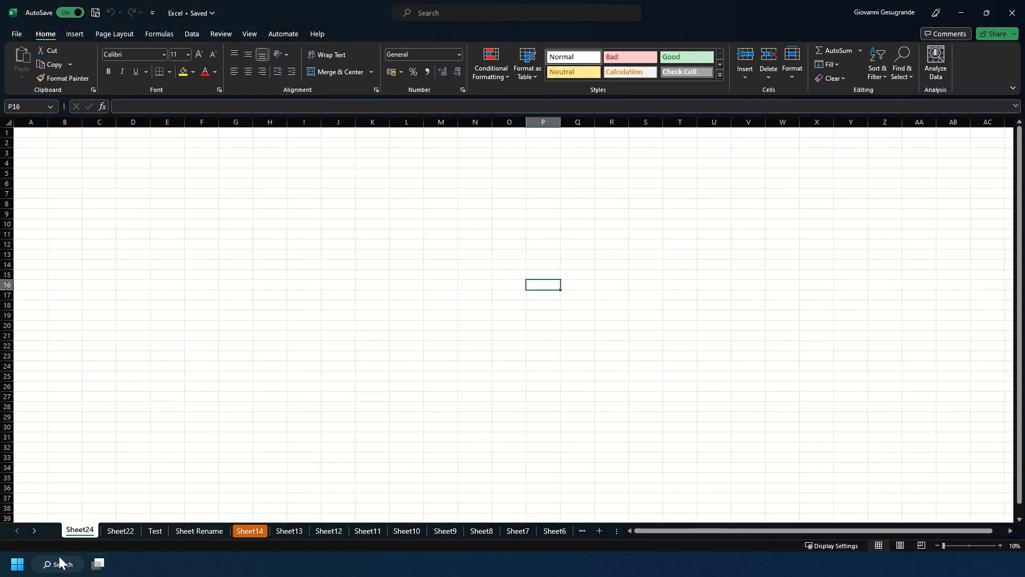
key("alt+Tab")
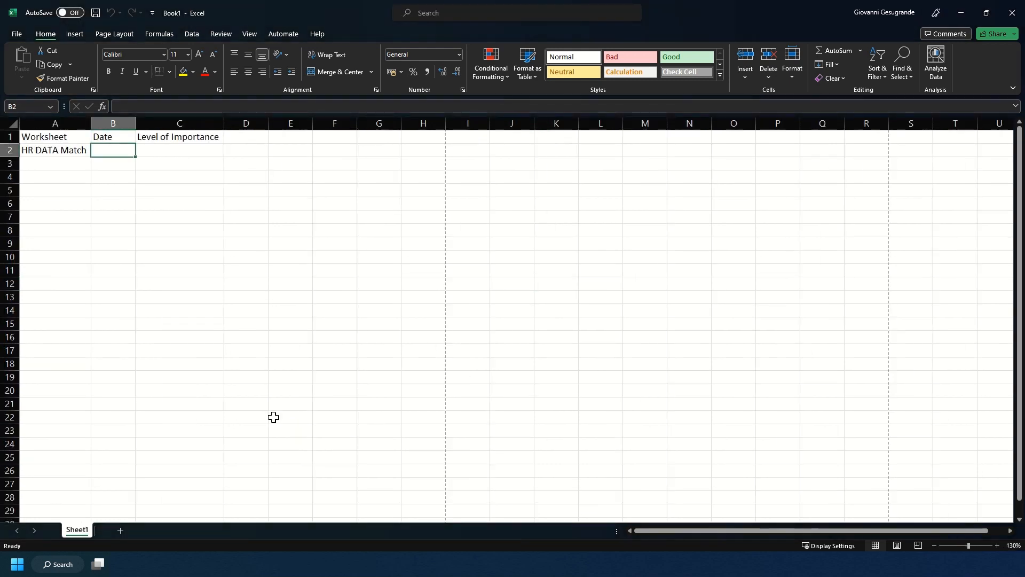
right_click(88, 530)
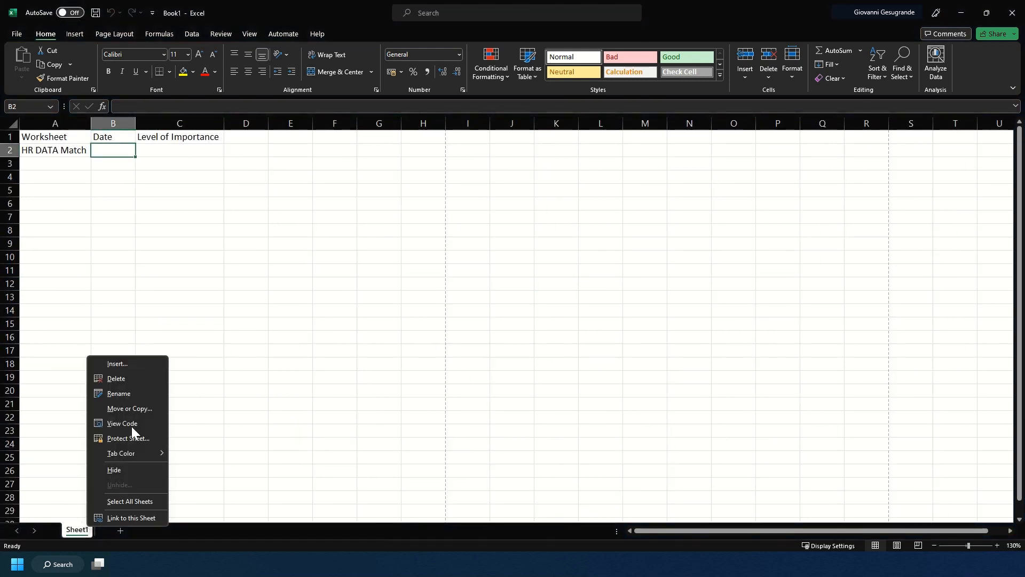
left_click(136, 407)
left_click(139, 381)
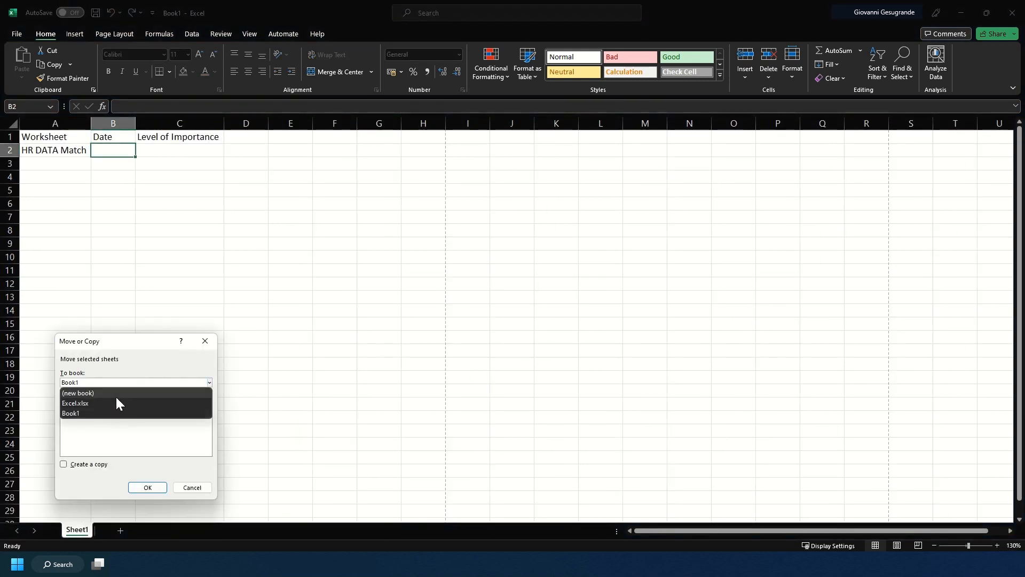
left_click(114, 383)
left_click(114, 383)
left_click(100, 403)
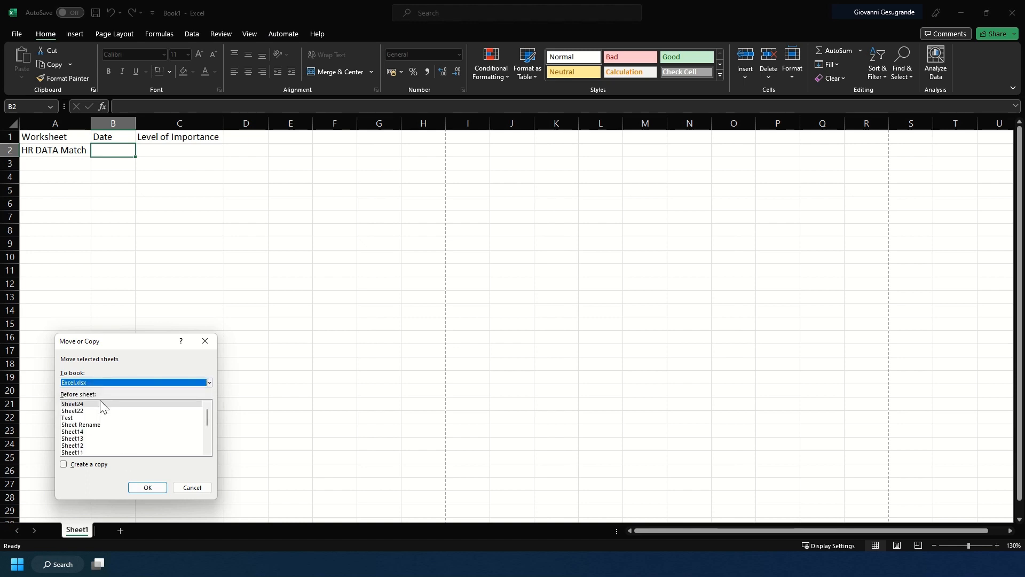
left_click(121, 403)
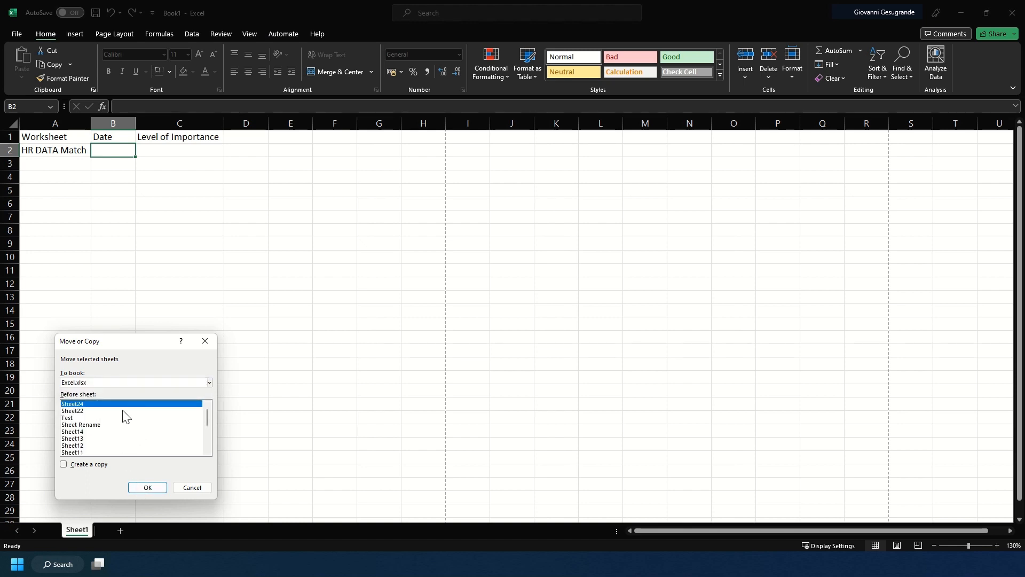
left_click(142, 487)
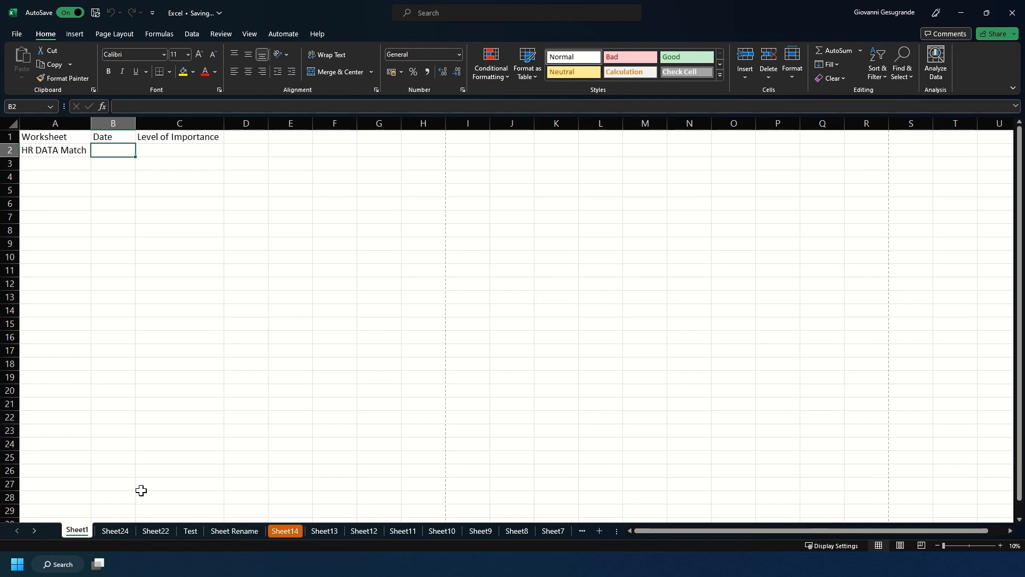
Copy Sheet1 within Excel.xlsx, placing the copy before Sheet Rename
right_click(77, 529)
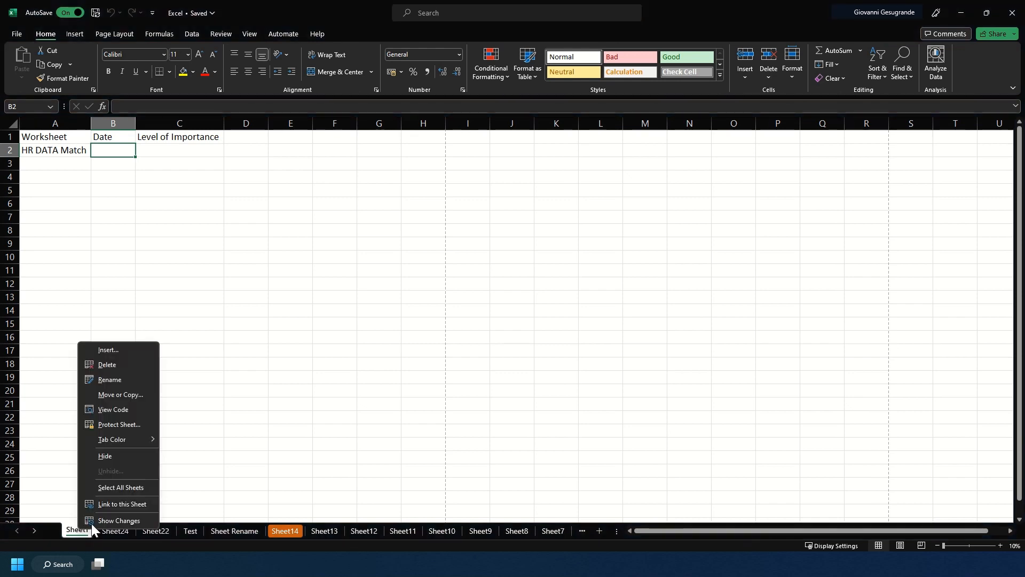
left_click(130, 396)
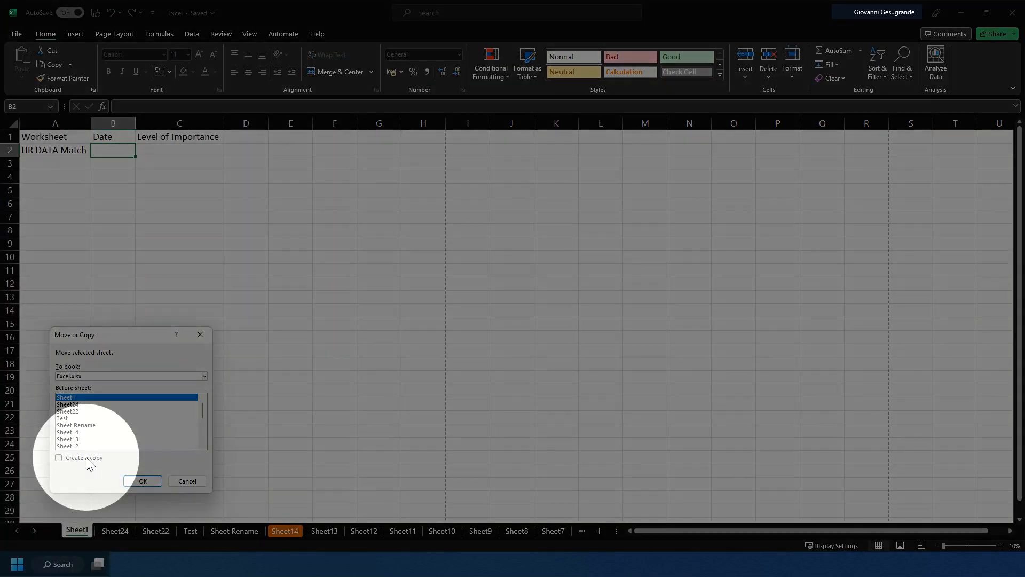
left_click(86, 457)
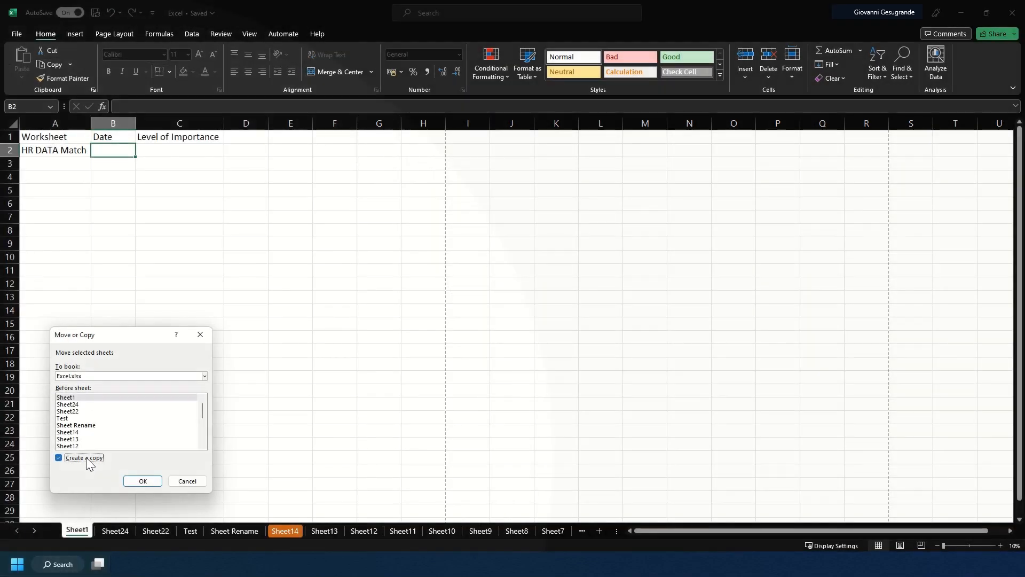
left_click(69, 418)
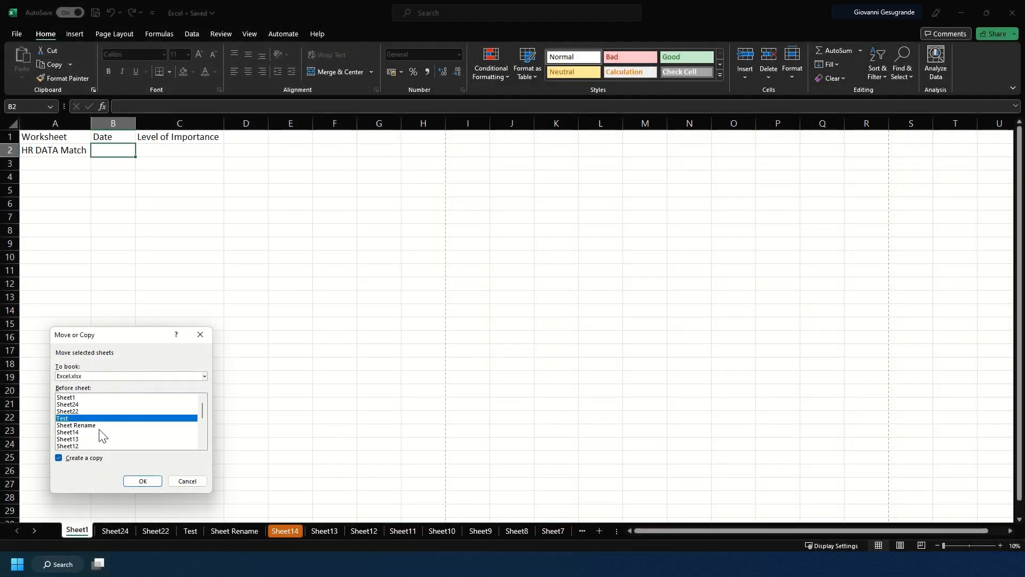
left_click(80, 425)
left_click(142, 481)
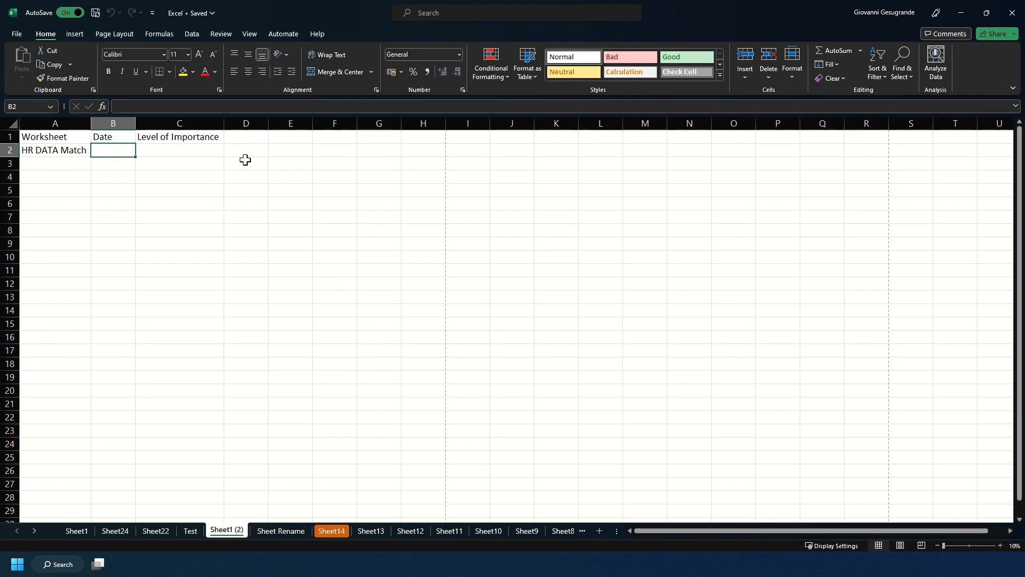
Split the window at cell B2, then remove the split again
left_click(252, 34)
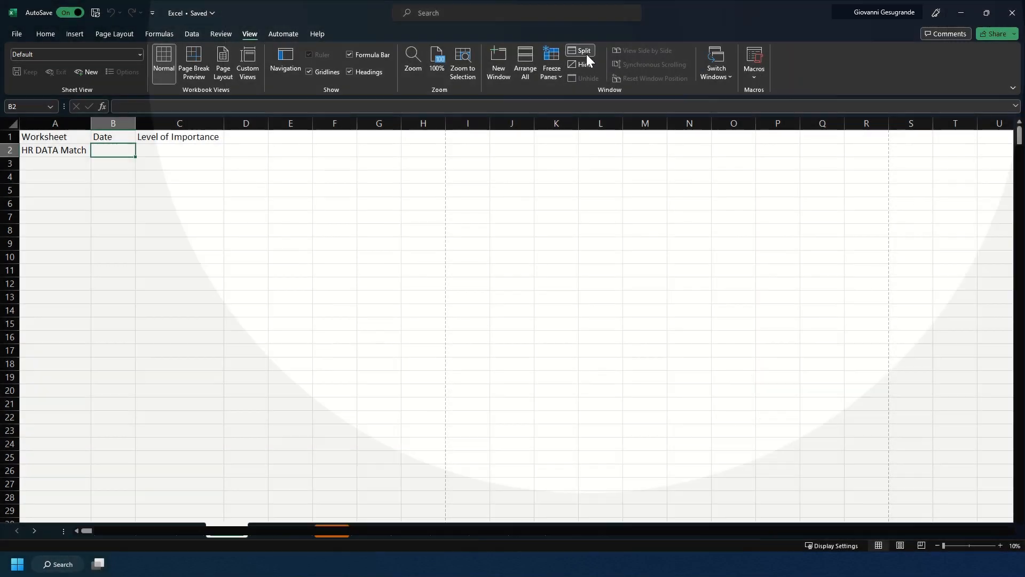
left_click(582, 51)
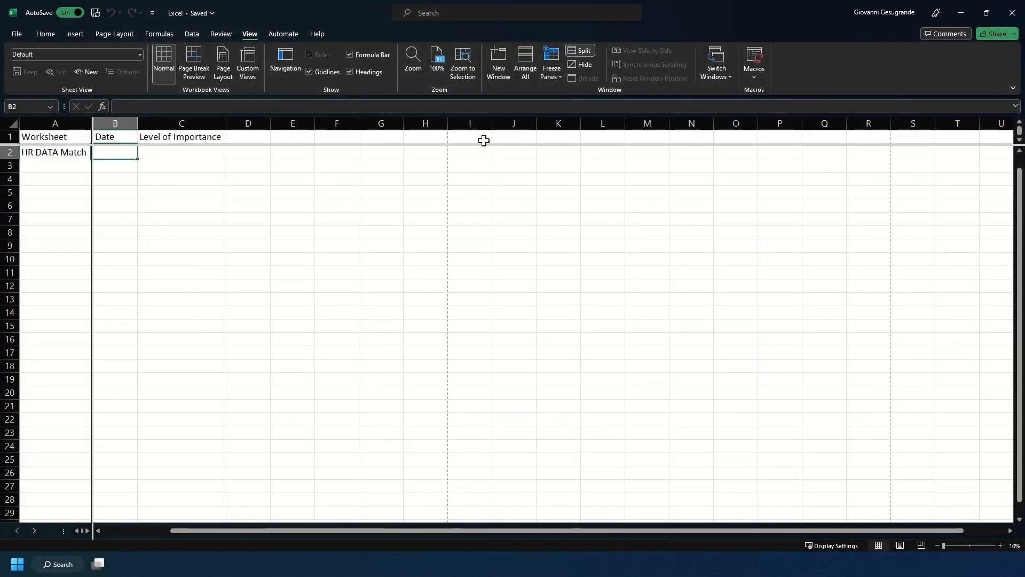
left_click(588, 51)
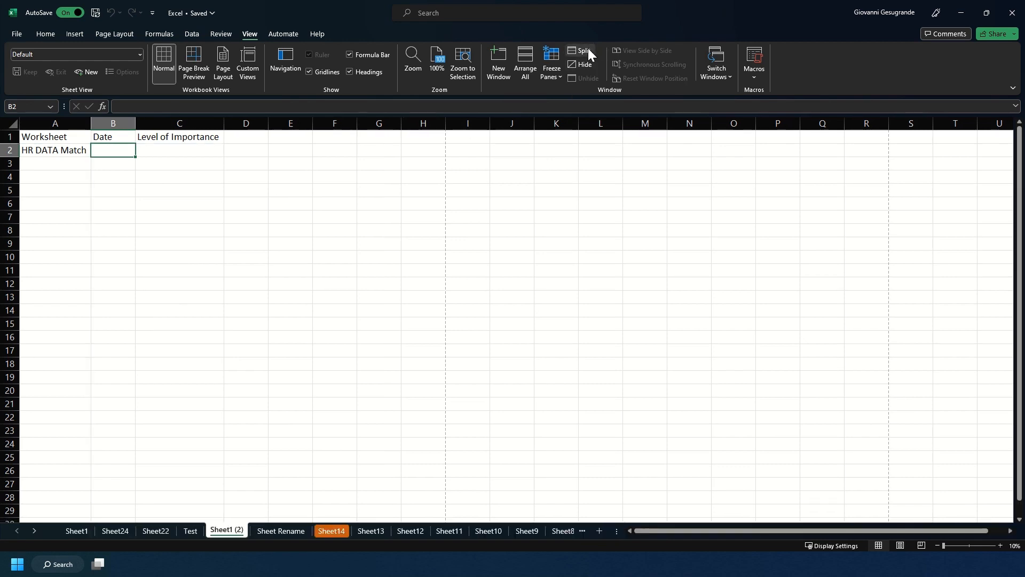
Split the window vertically at column D and scroll the left and right panes horizontally
left_click(260, 137)
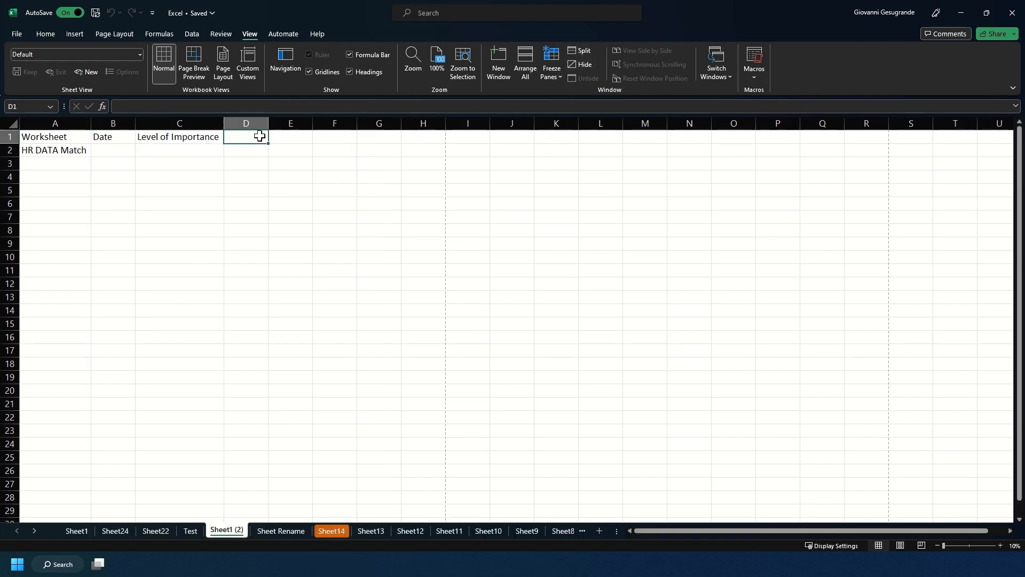
left_click(579, 50)
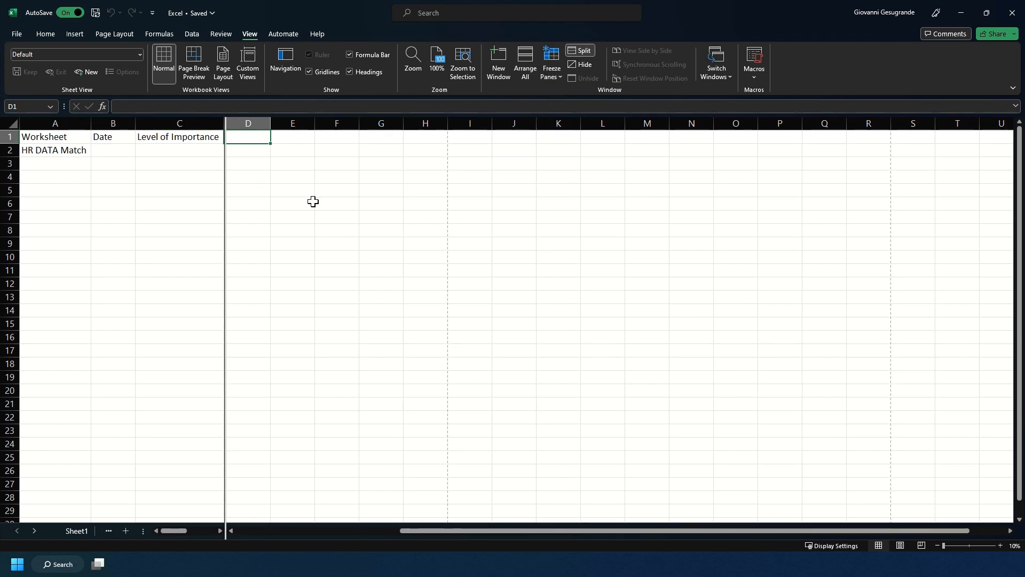
scroll(313, 201, "left", 3)
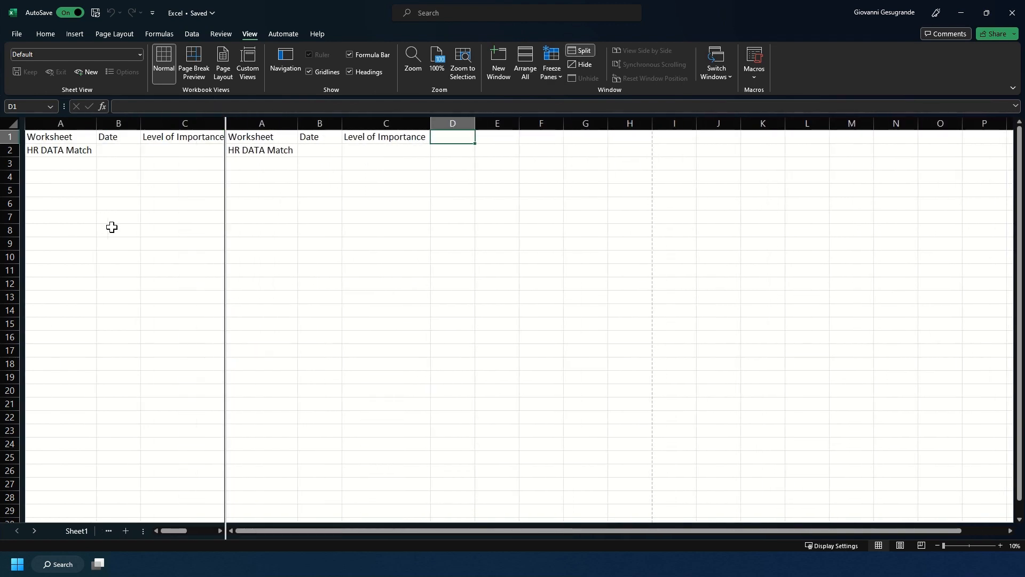
scroll(112, 227, "right", 8)
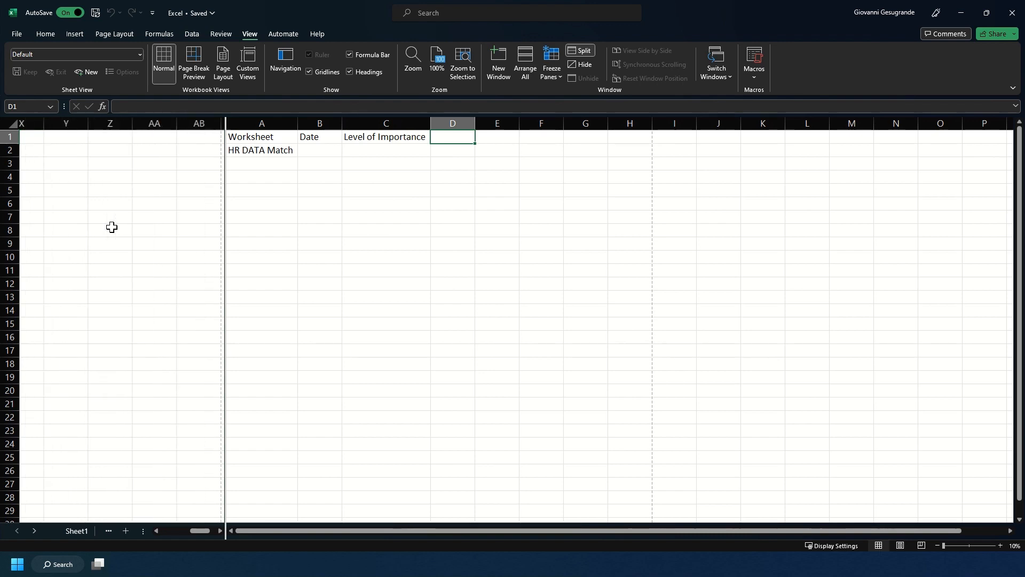
scroll(111, 227, "left", 8)
scroll(448, 245, "right", 5)
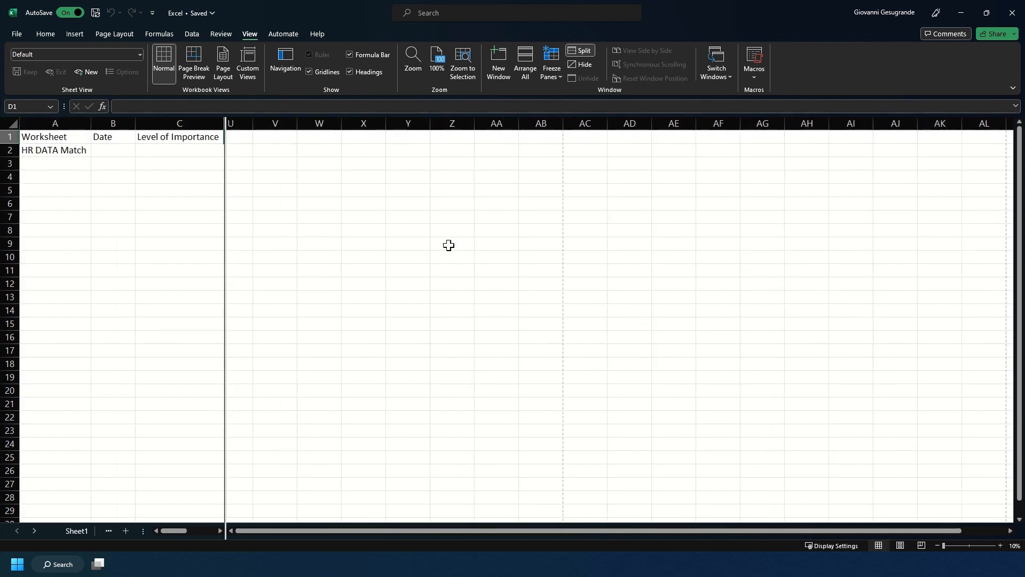
scroll(448, 245, "left", 5)
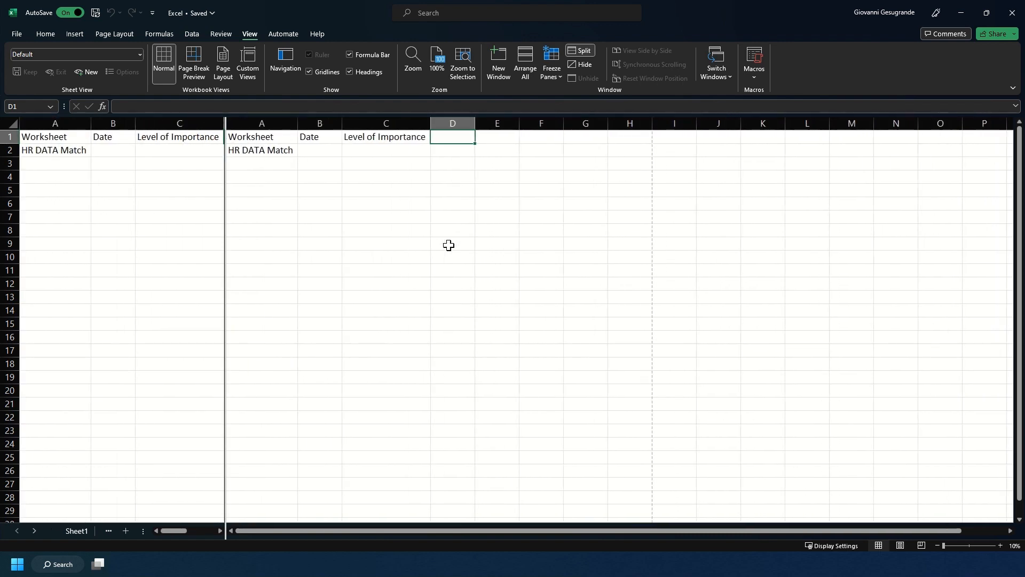
Toggle the window split at column D off, on and off again
left_click(584, 52)
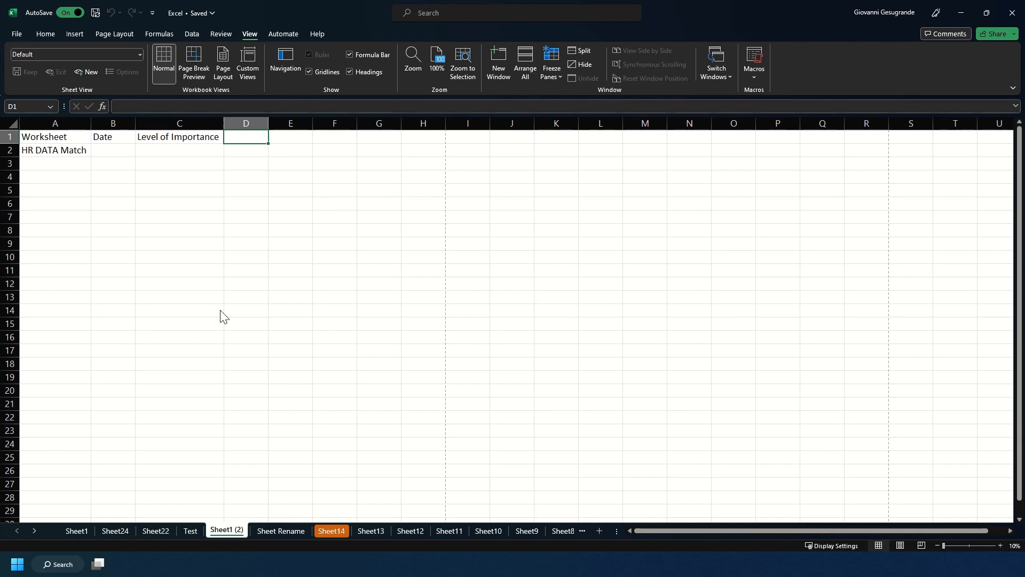
key("alt")
key("w")
key("s")
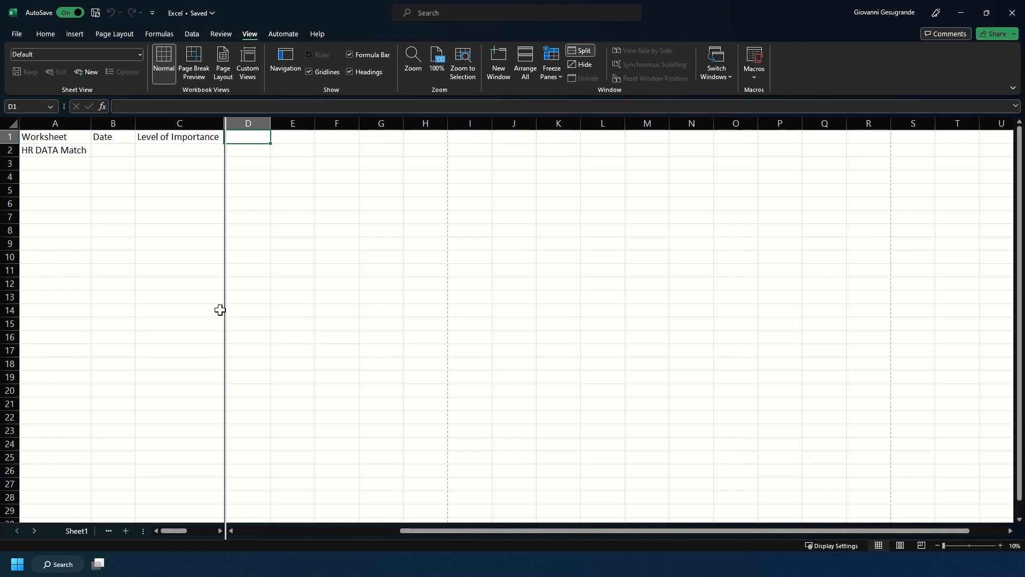
key("alt")
key("w")
key("s")
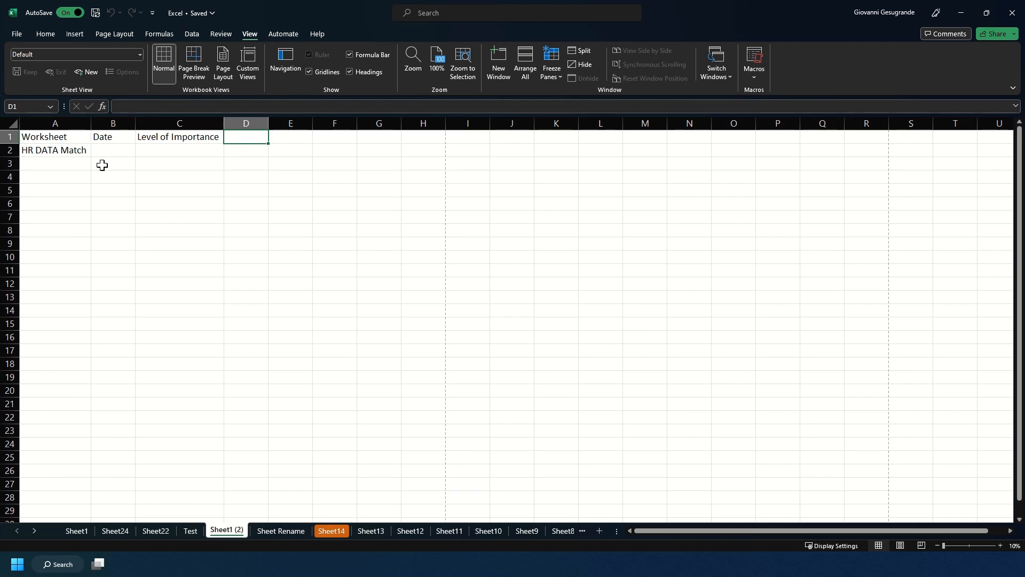
Freeze the top row of Sheet1 (2), scroll through the rows, then unfreeze the panes
left_click(561, 69)
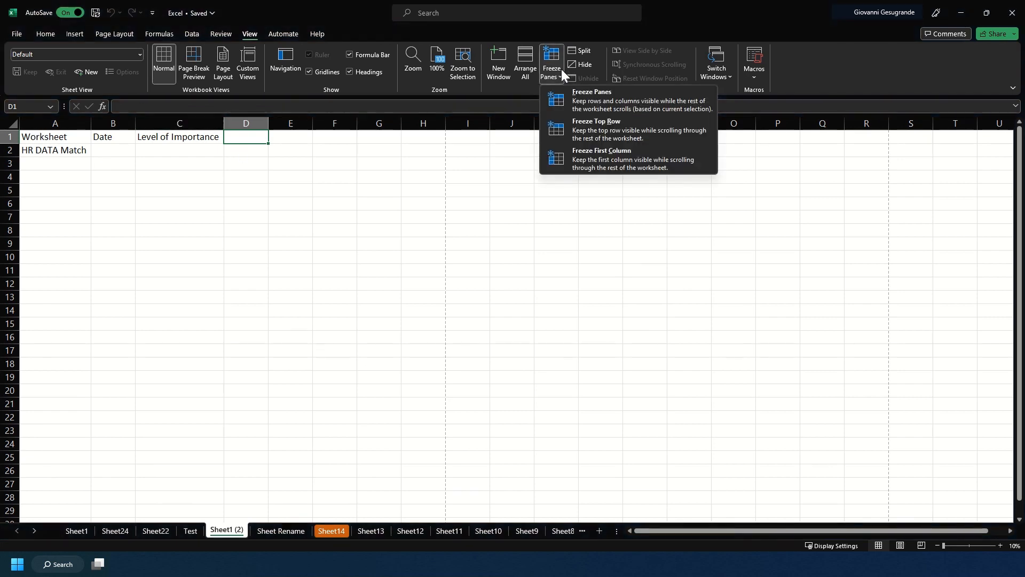
left_click(570, 136)
scroll(338, 199, "down", 2)
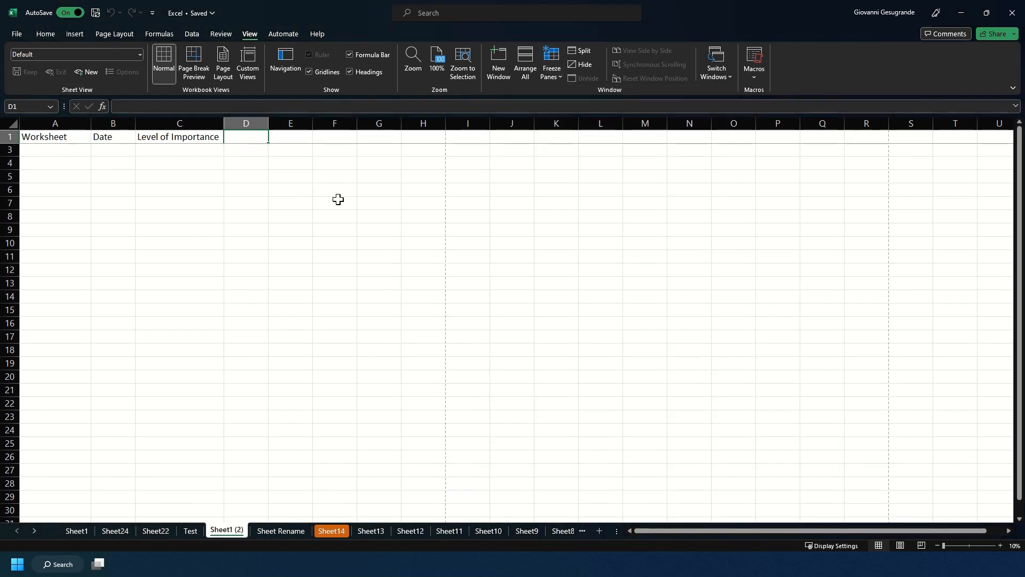
scroll(338, 199, "down", 3)
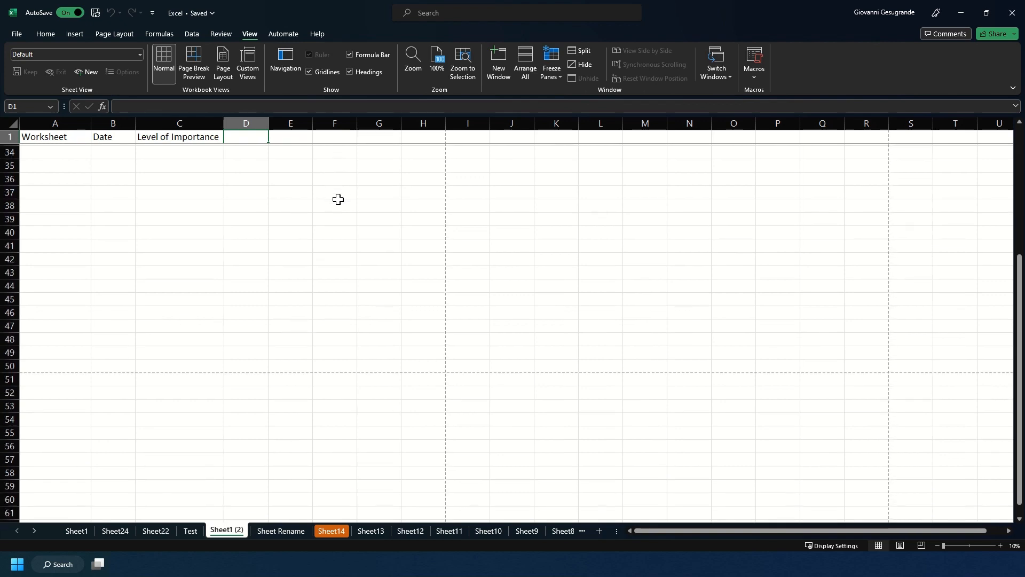
scroll(338, 199, "up", 5)
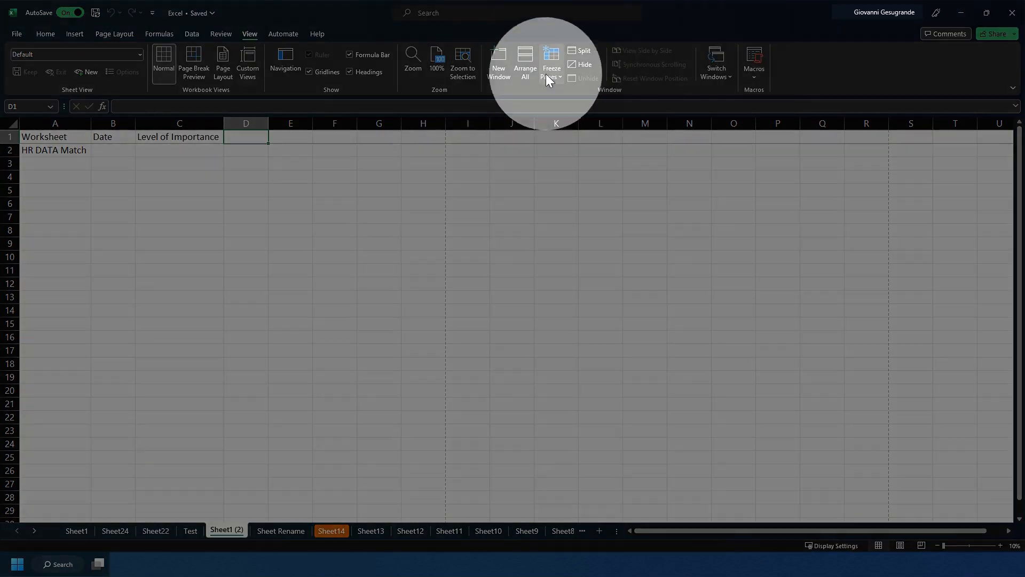
left_click(546, 73)
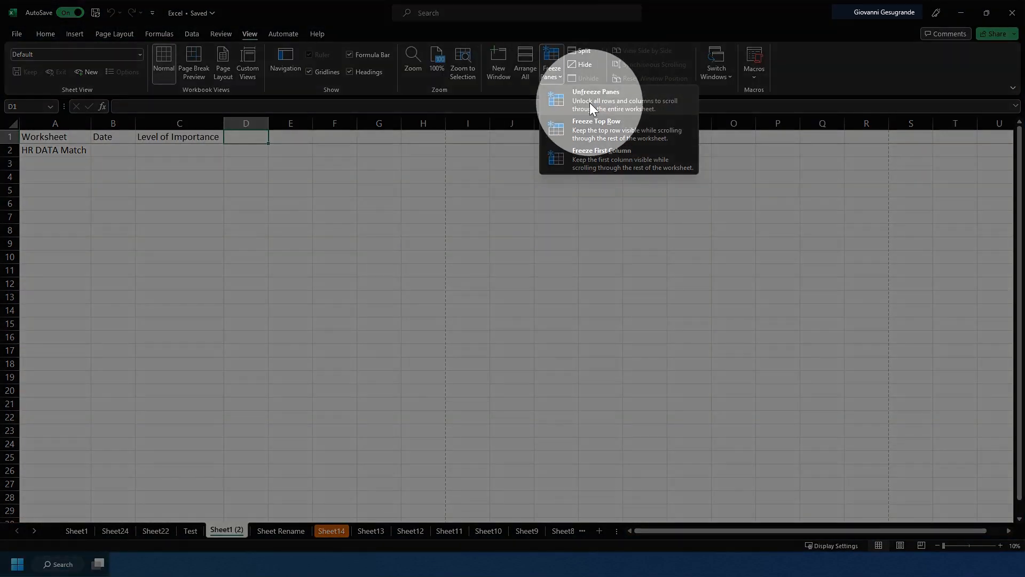
left_click(591, 107)
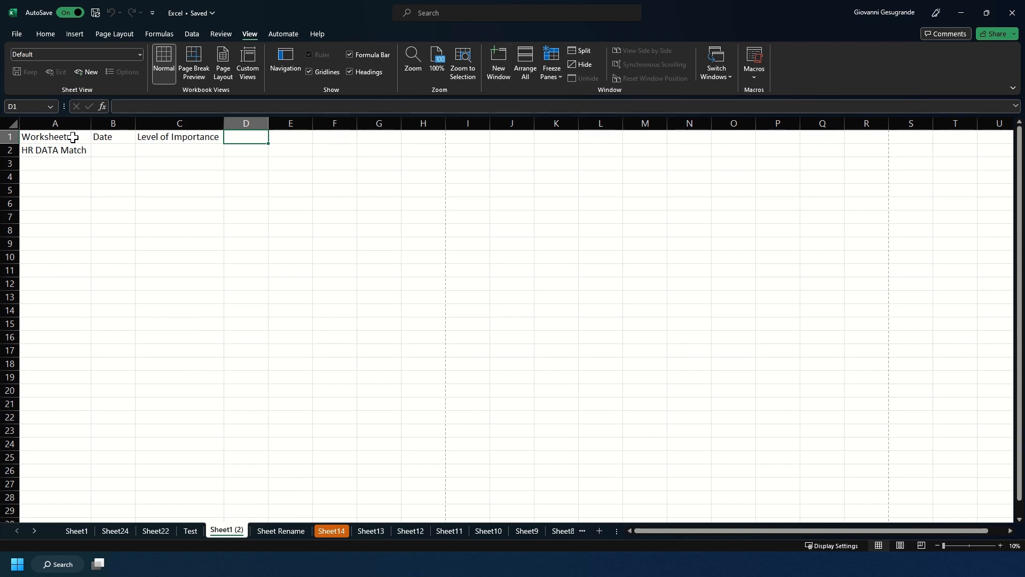
Set the print area to cells A1:C10, then clear the print area
left_click_drag(73, 138, 194, 254)
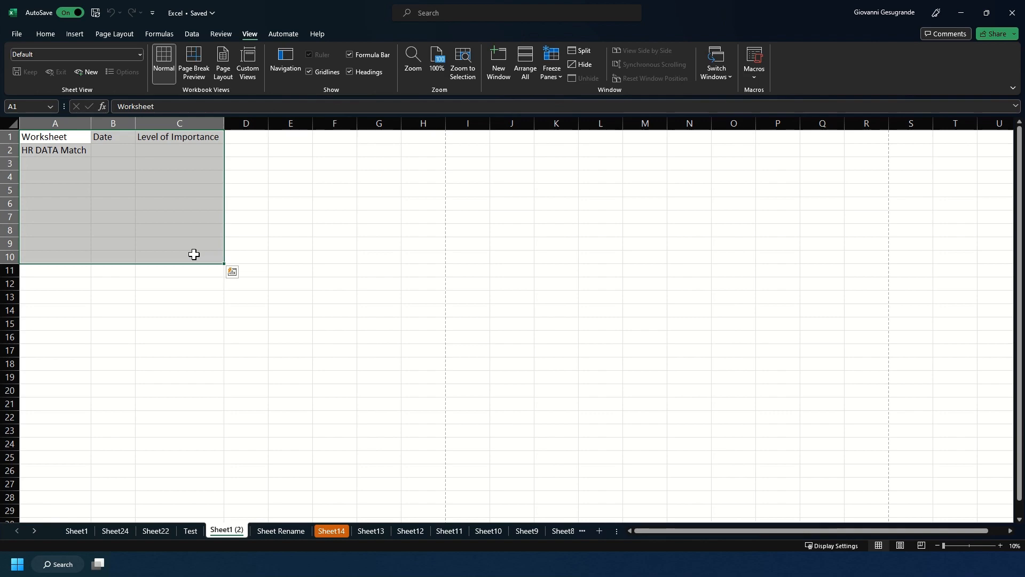
left_click(135, 33)
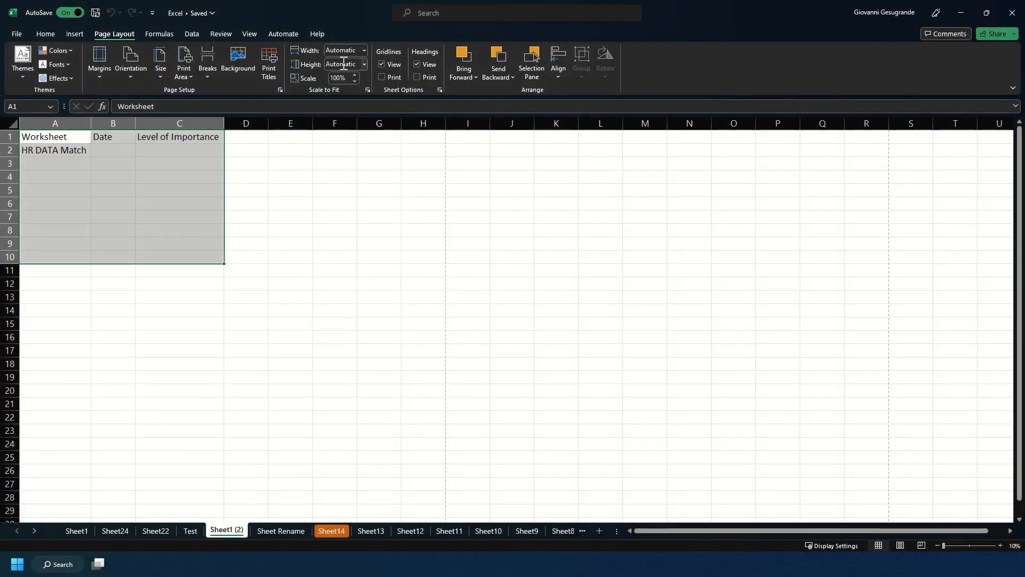
left_click(186, 77)
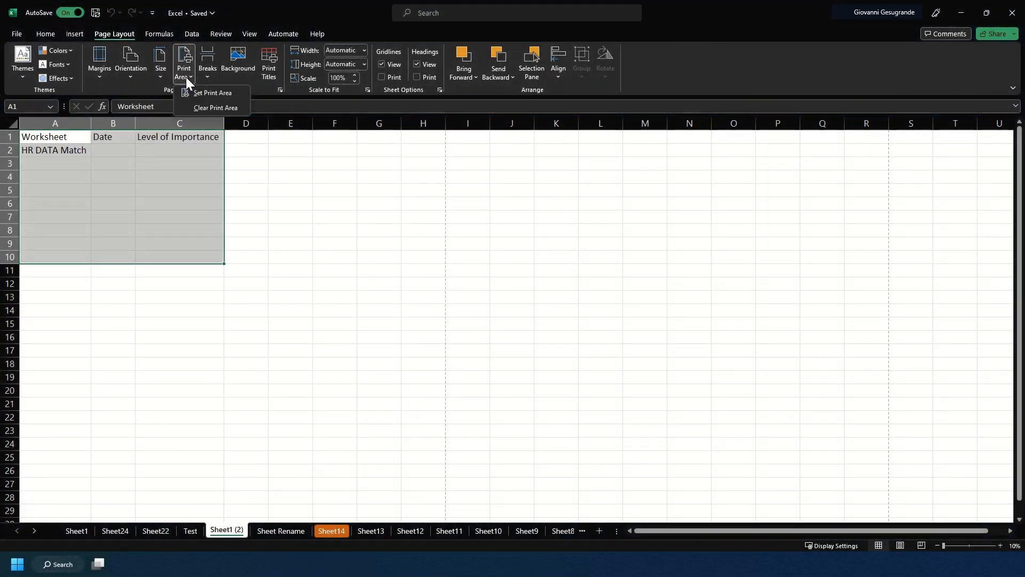
left_click(204, 94)
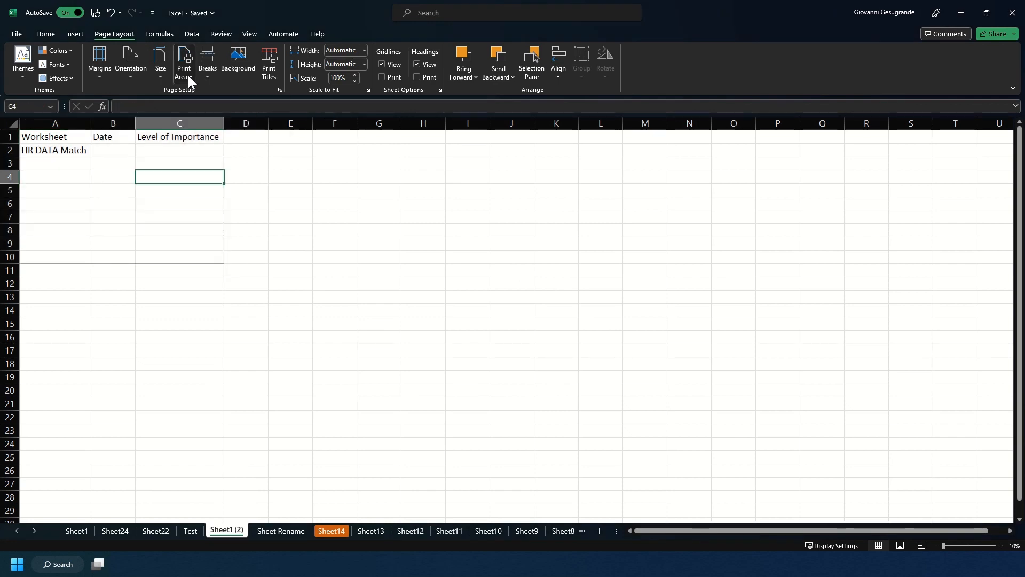
left_click(189, 76)
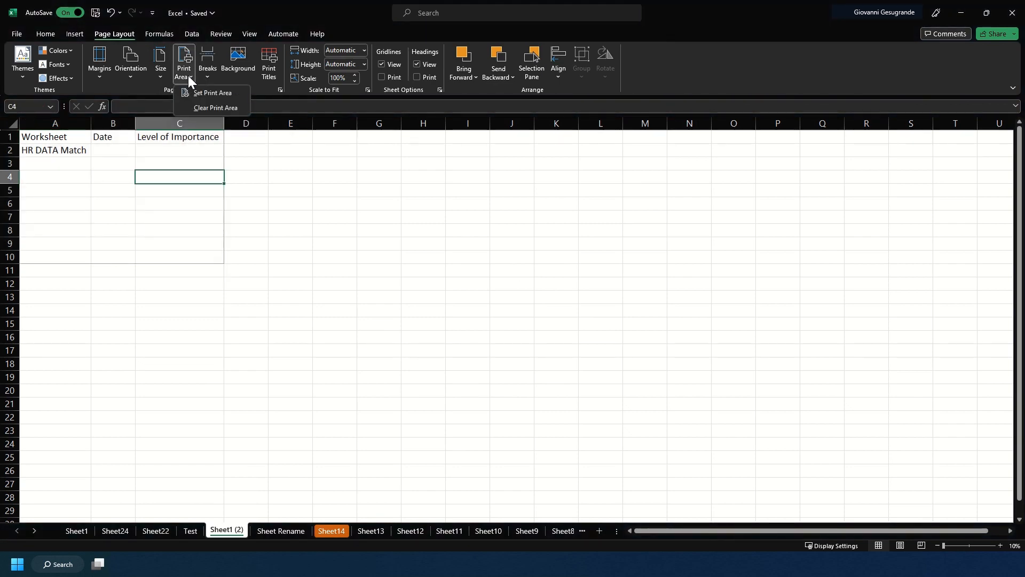
left_click(205, 107)
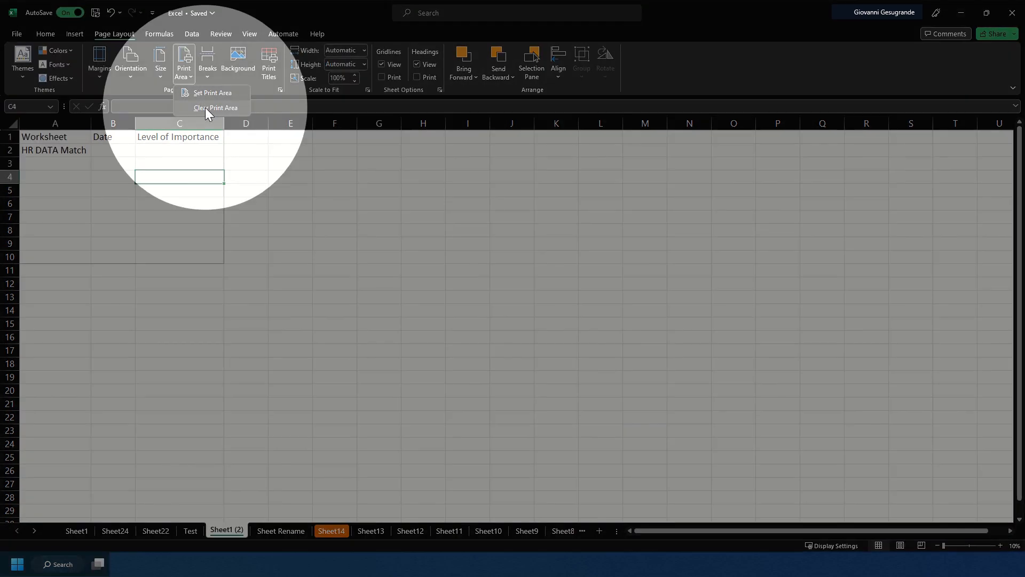